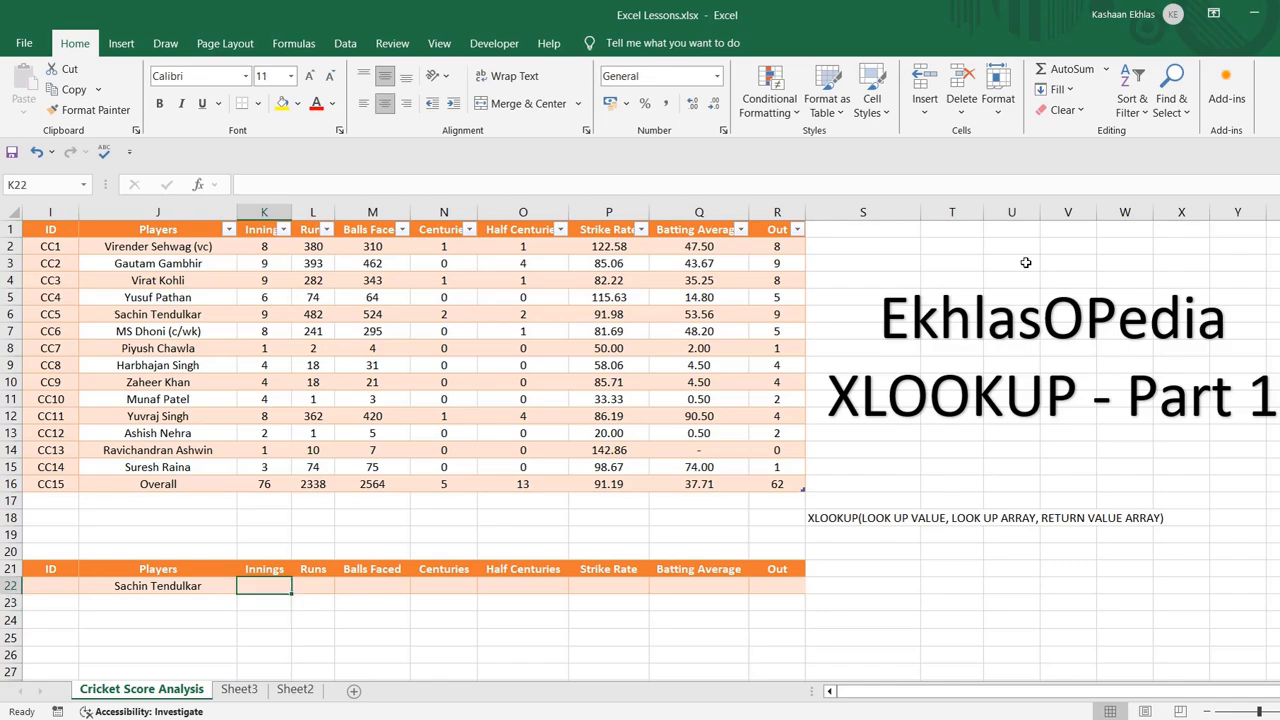
Examine the player lookup row, Sachin Tendulkar's record in the score table, and the XLOOKUP syntax note in S18
key(Left)
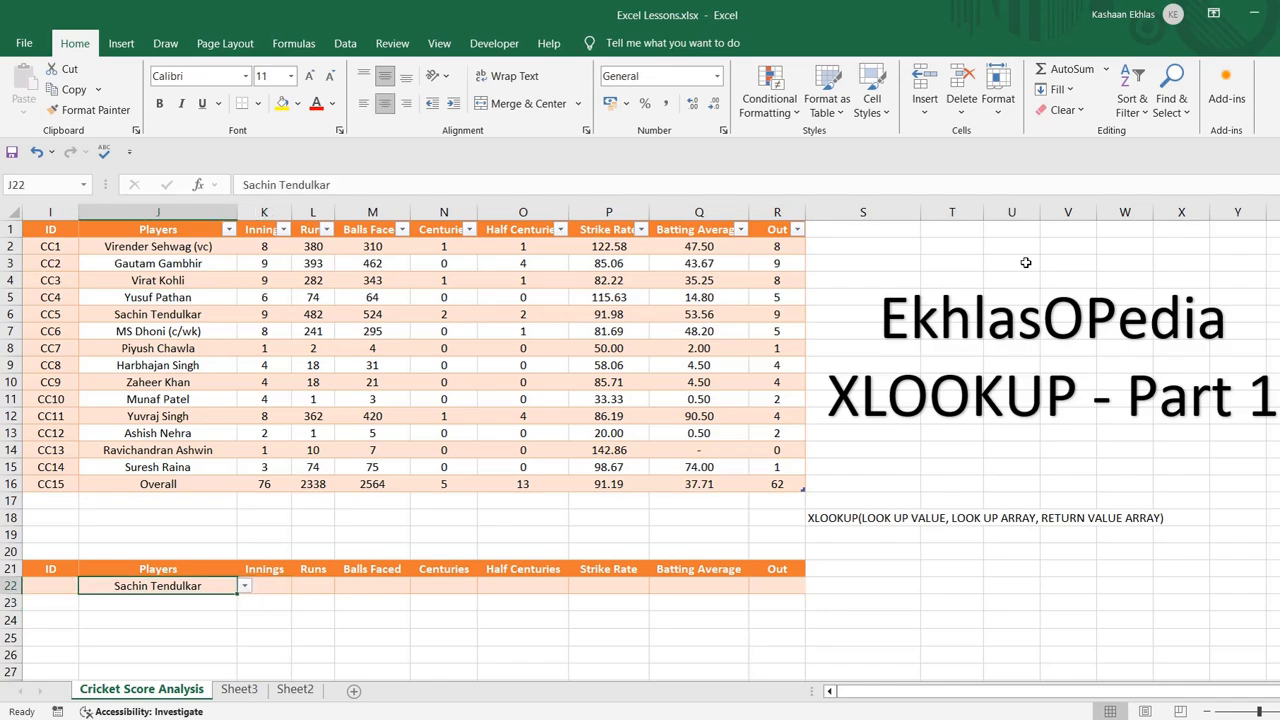
key(Right)
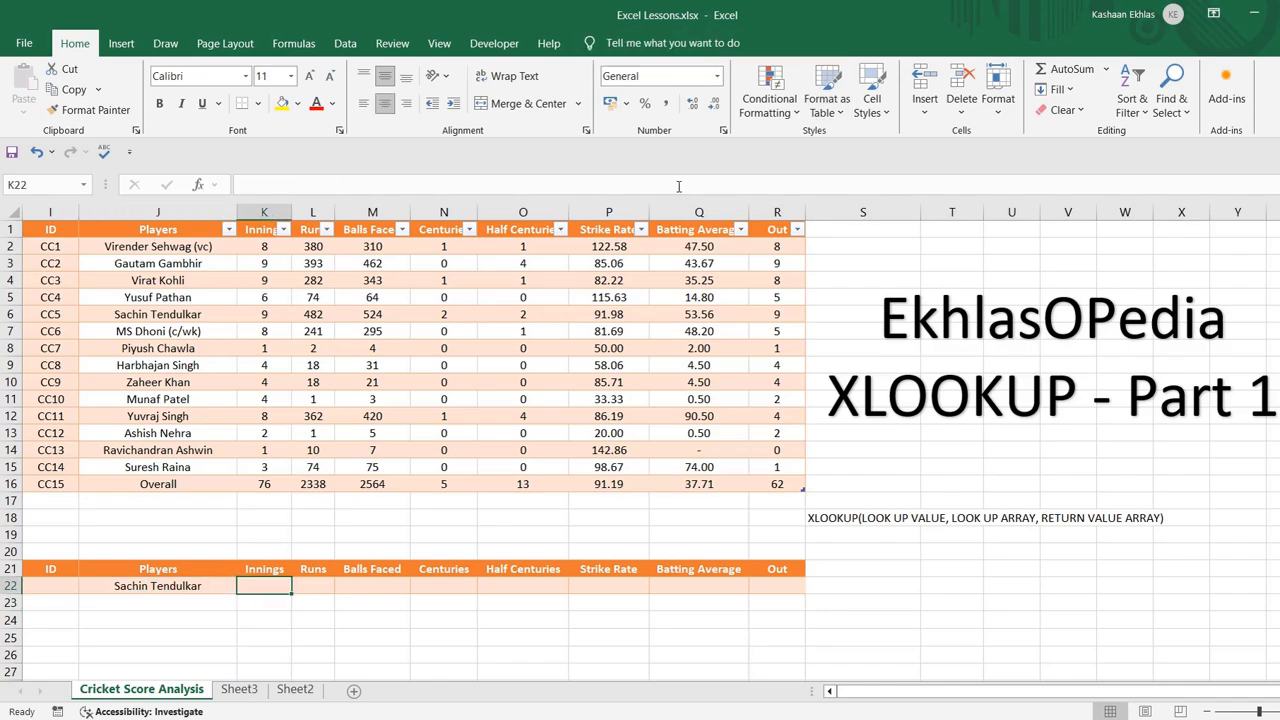
click(157, 316)
key(Right)
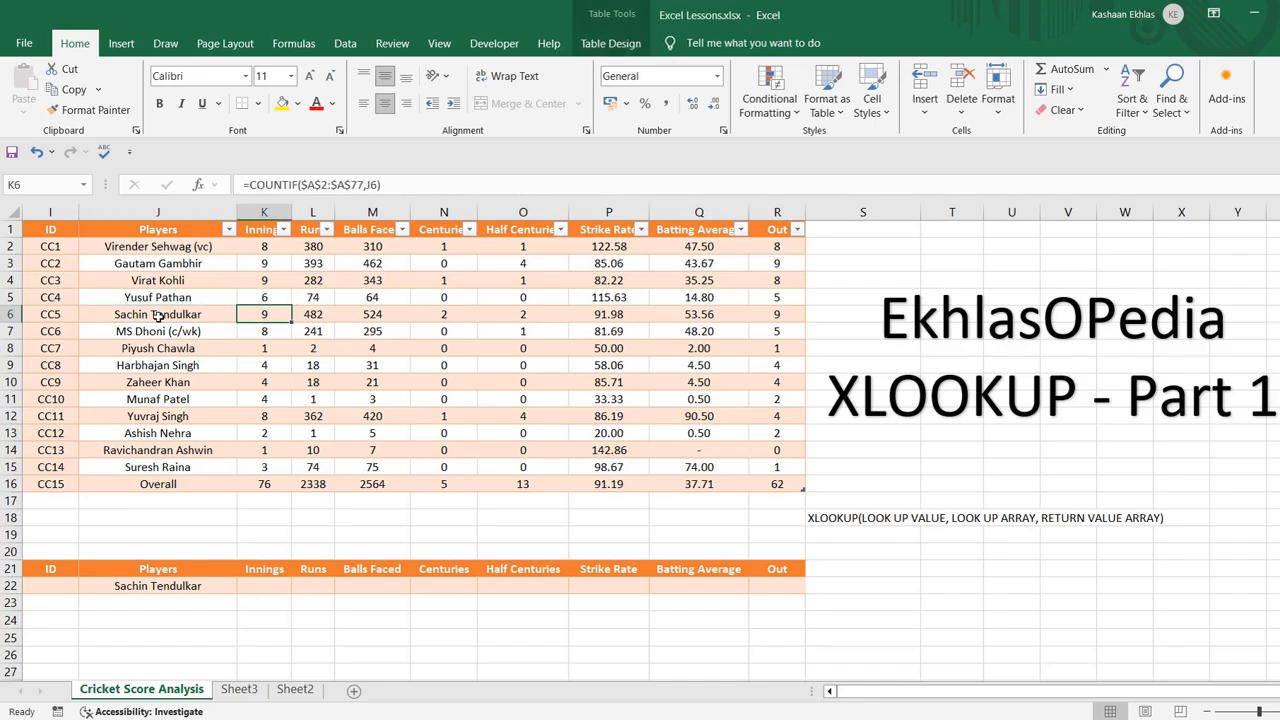
key(Left)
key(Left)
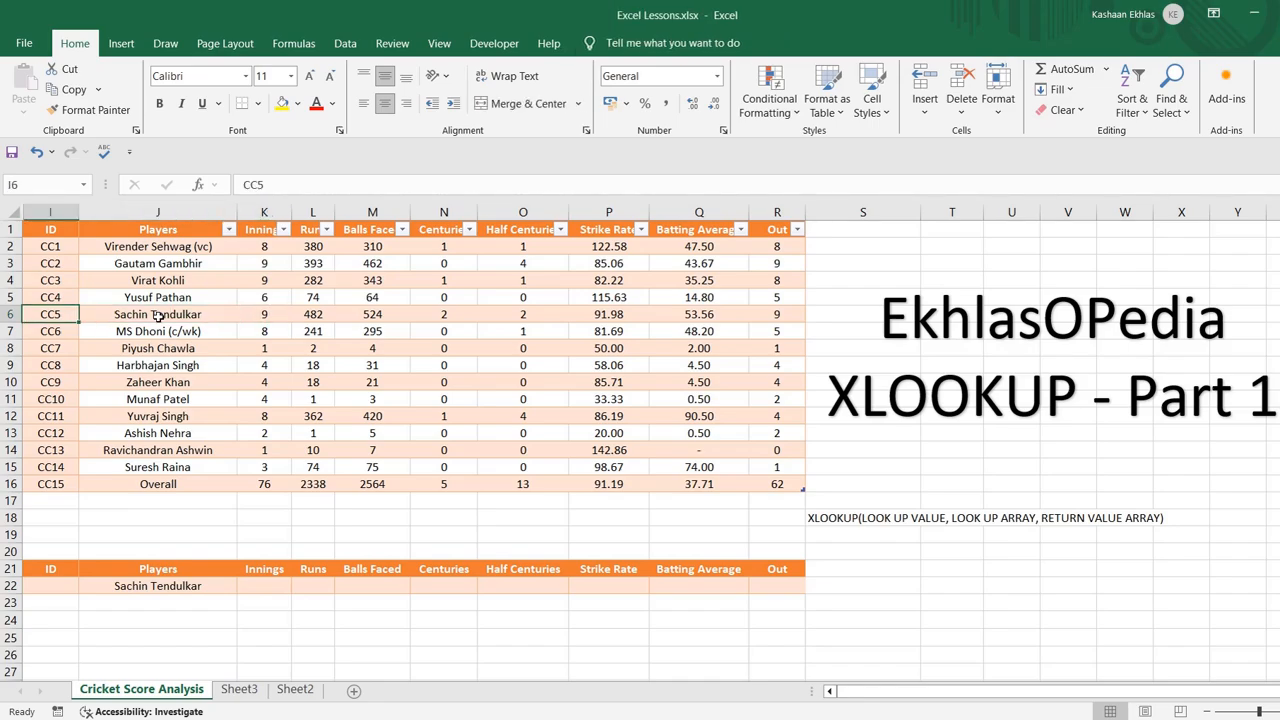
key(Right)
key(Right)
key(Right)
key(Right)
key(Right)
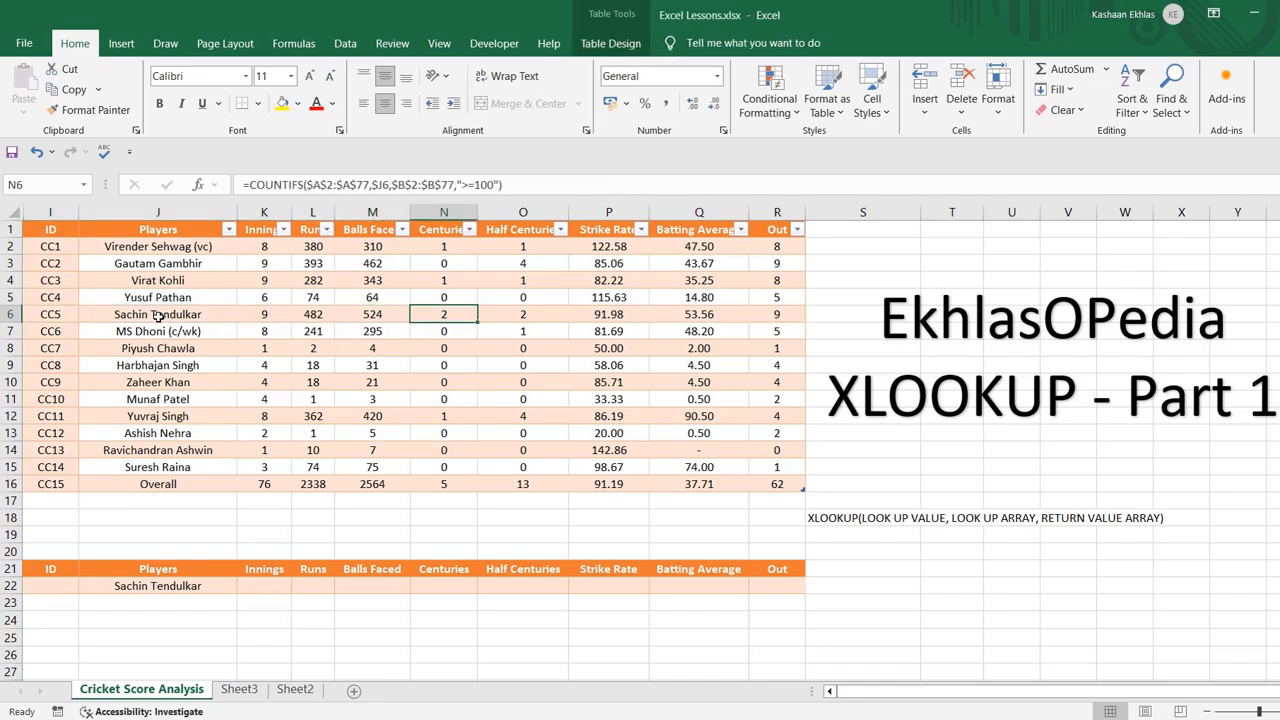
click(260, 585)
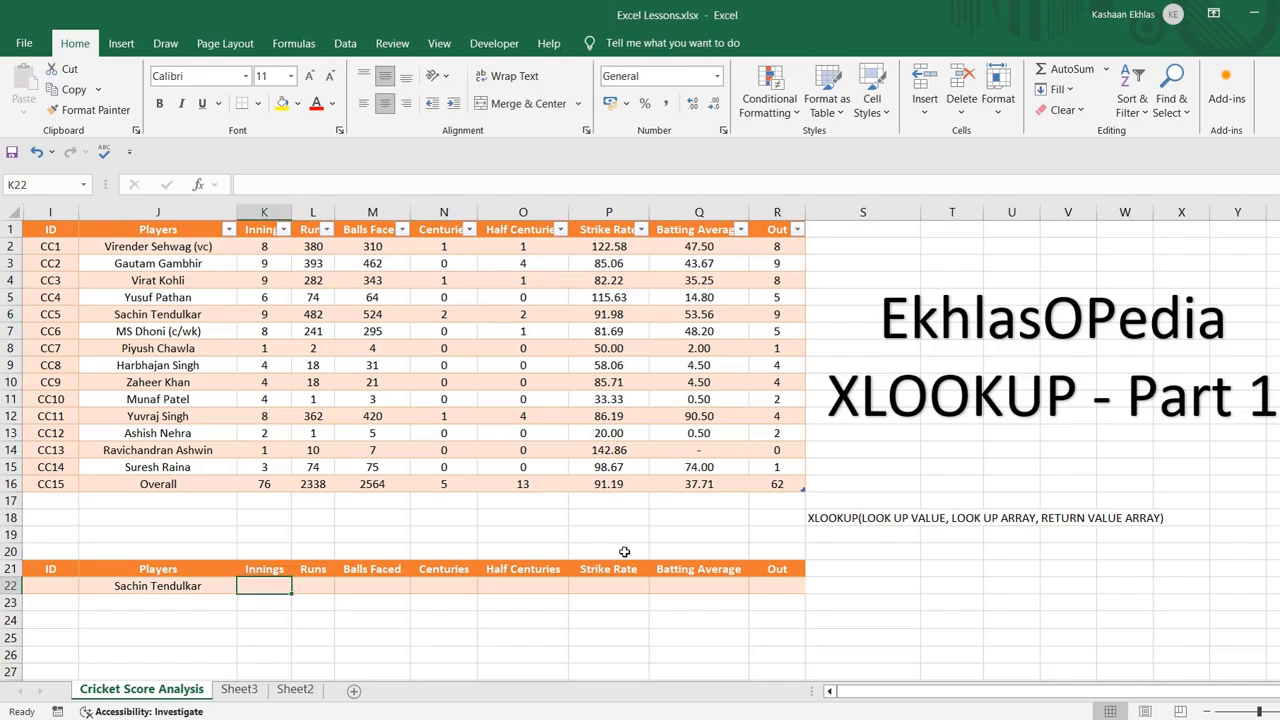
click(843, 517)
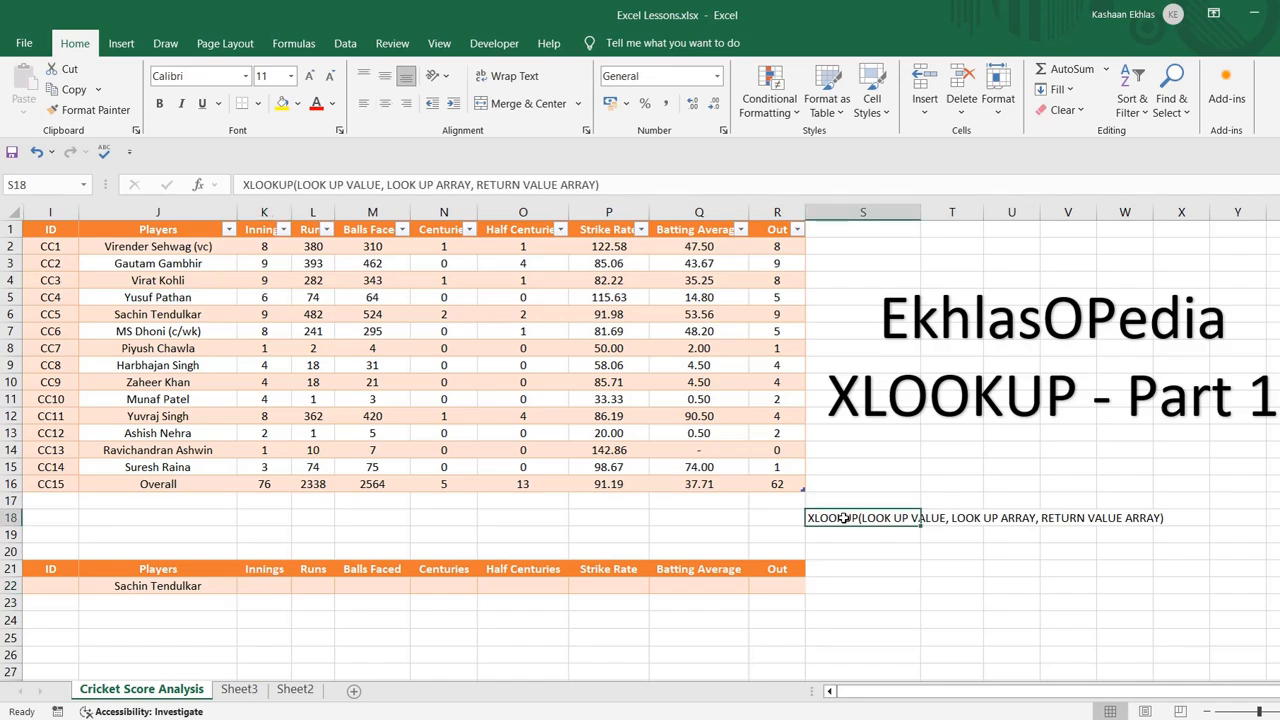
Enter =XLOOKUP(J22,Table1[Players],Table1[Innings]) in K22 to return the selected player's innings
click(260, 587)
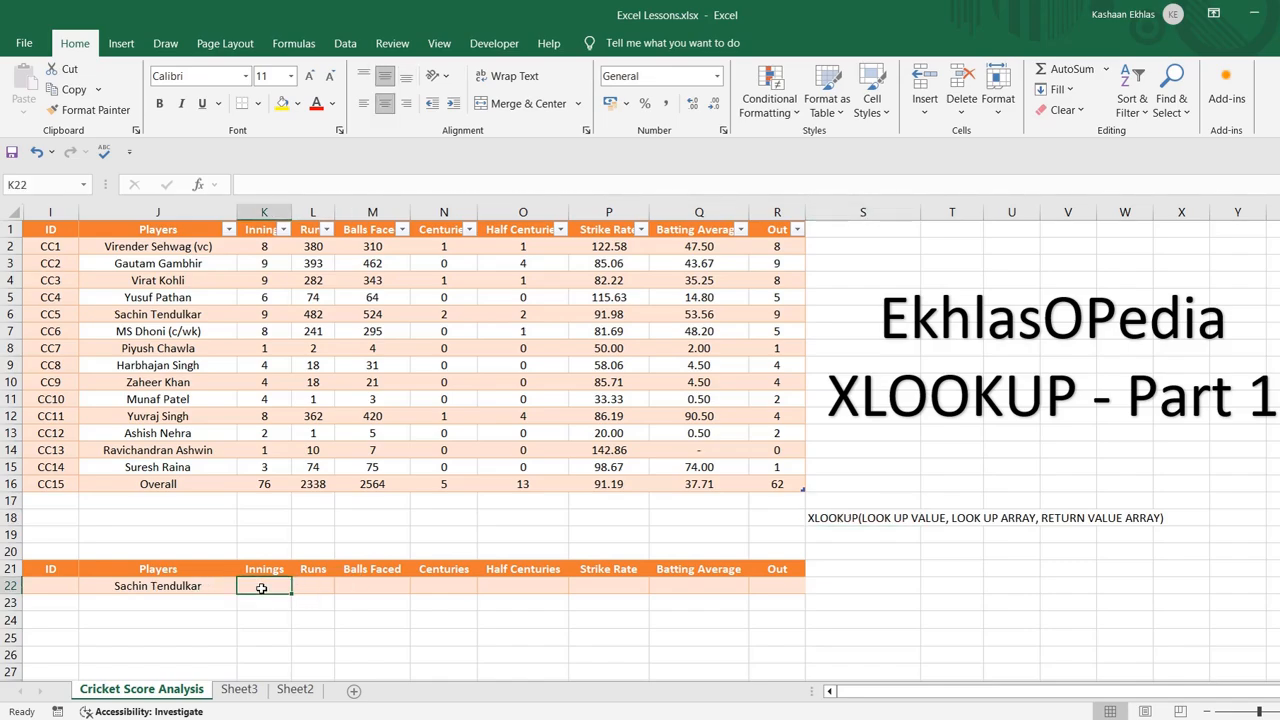
text(=)
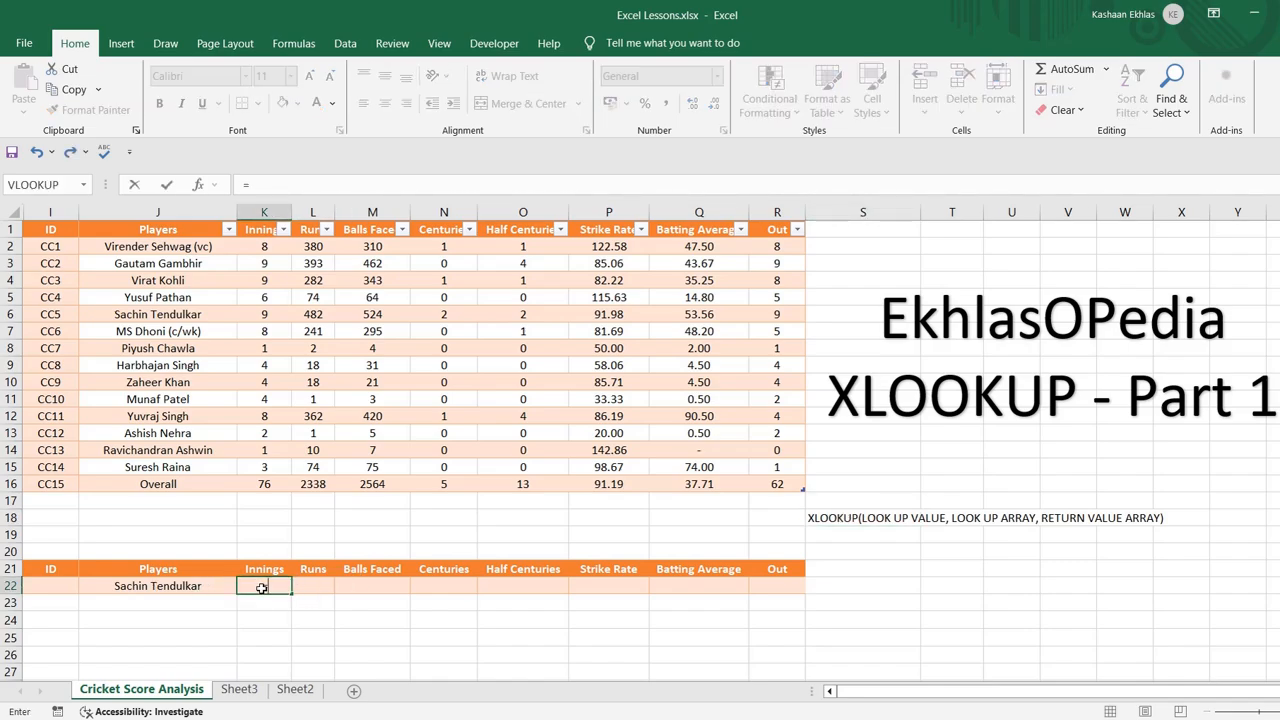
text(XLOOKUP)
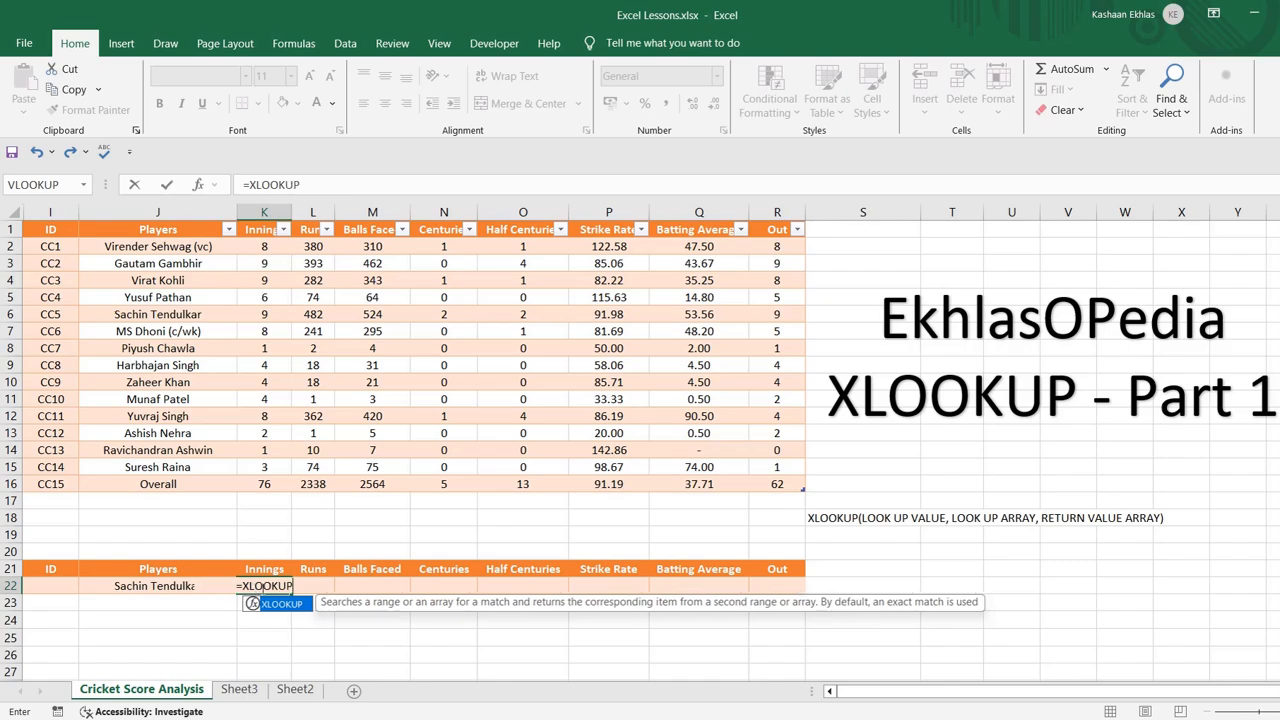
click(311, 184)
text(()
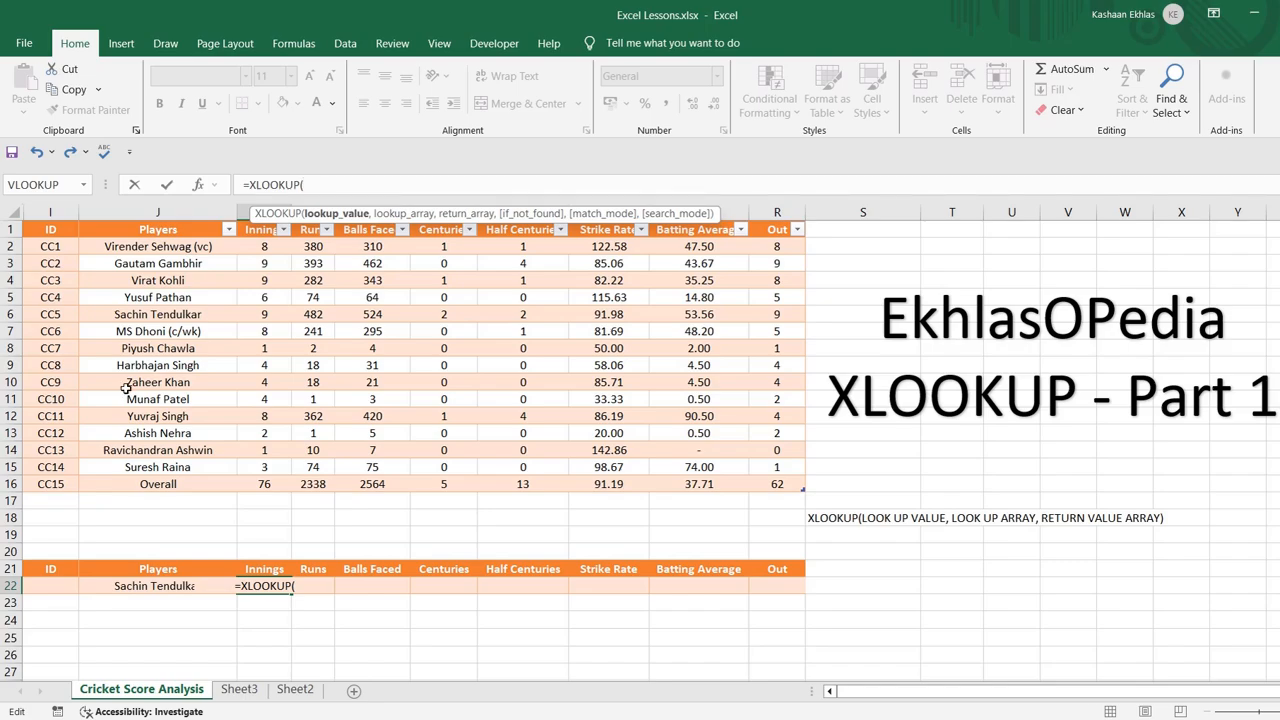
click(135, 589)
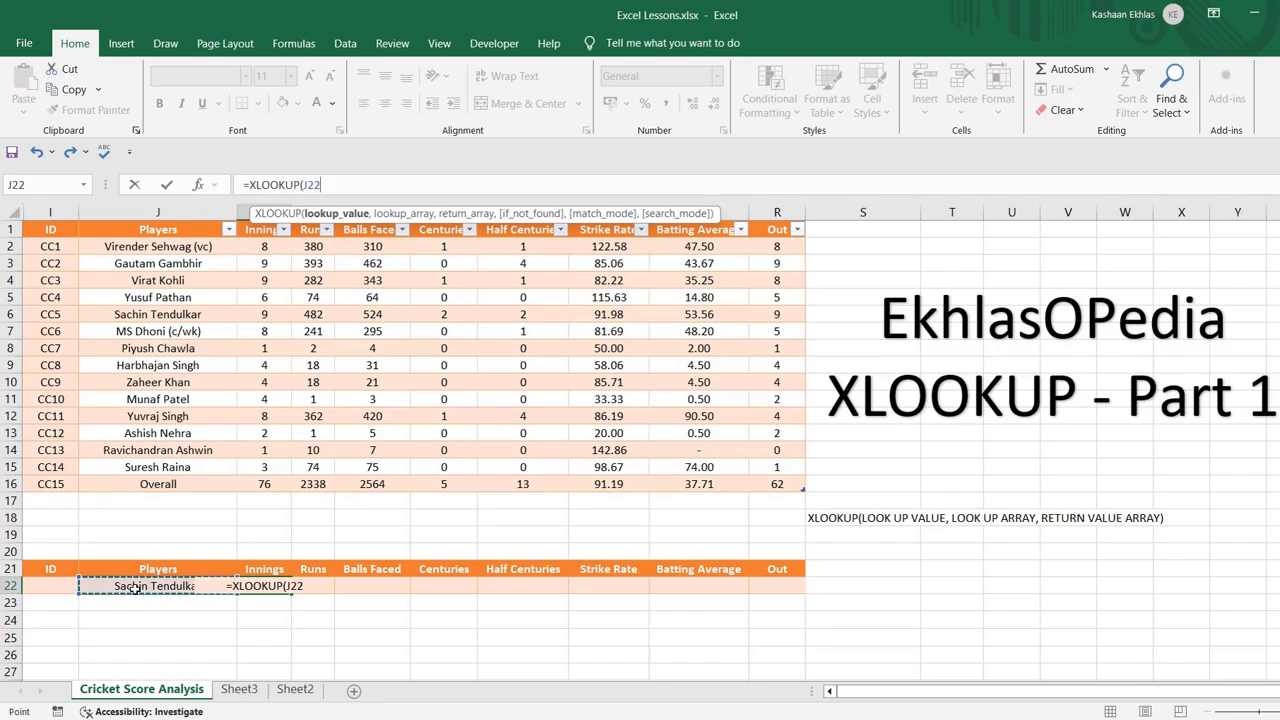
text(,)
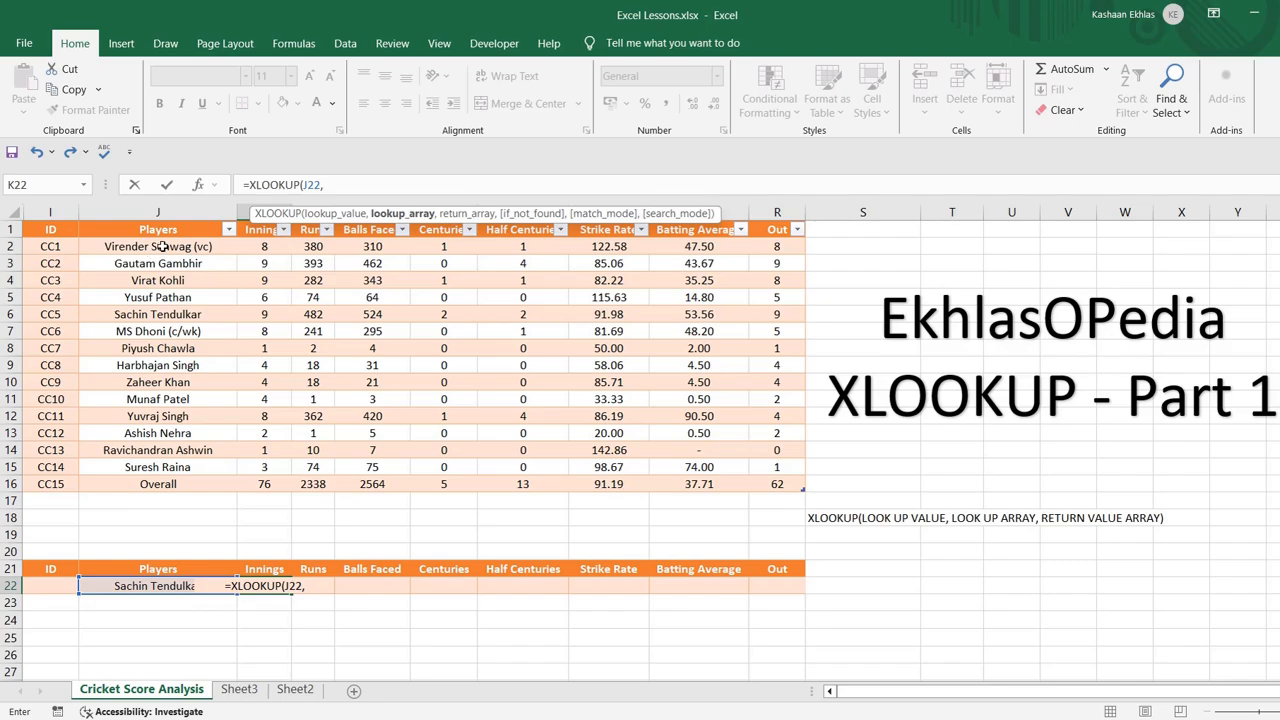
drag(162, 246, 160, 486)
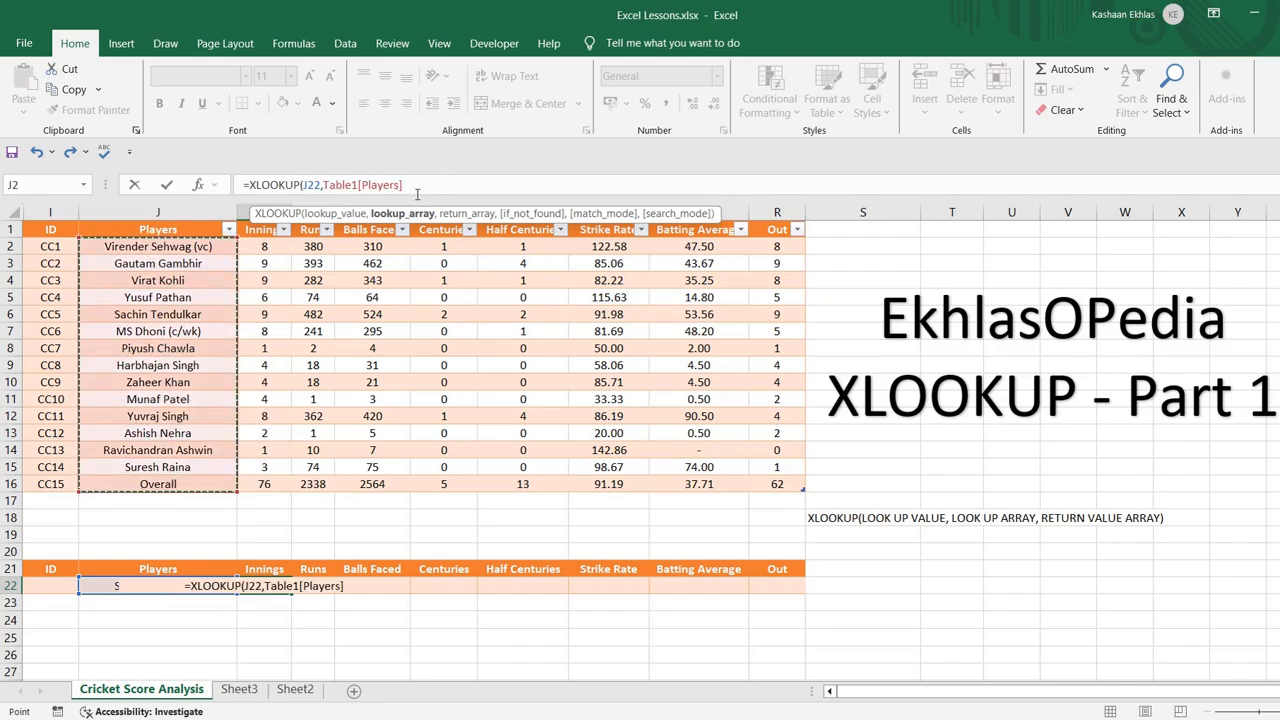
text(,)
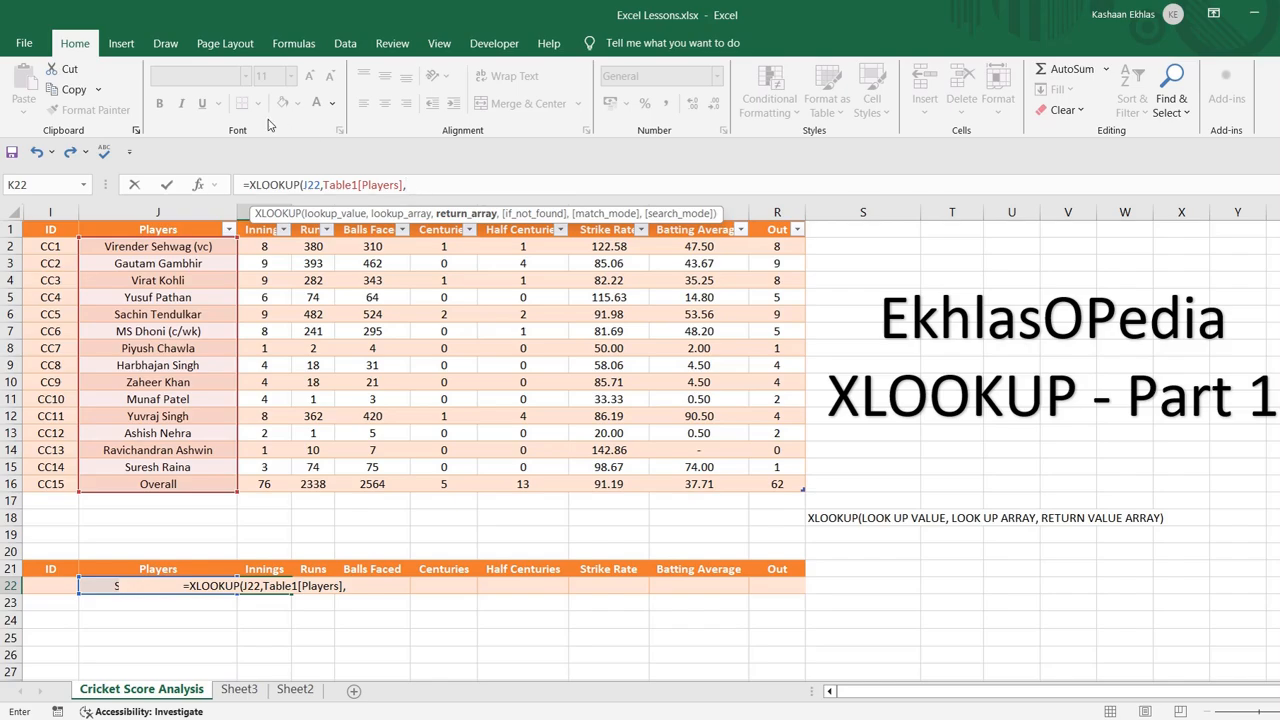
drag(260, 247, 255, 482)
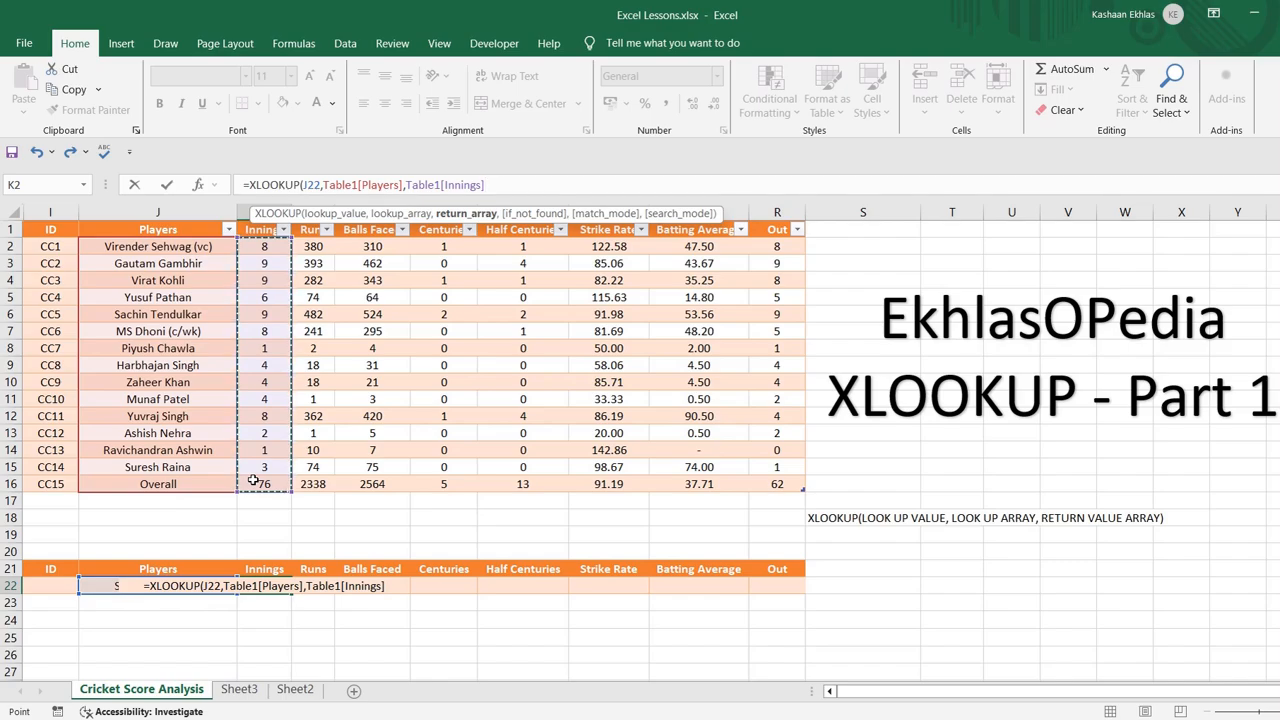
text())
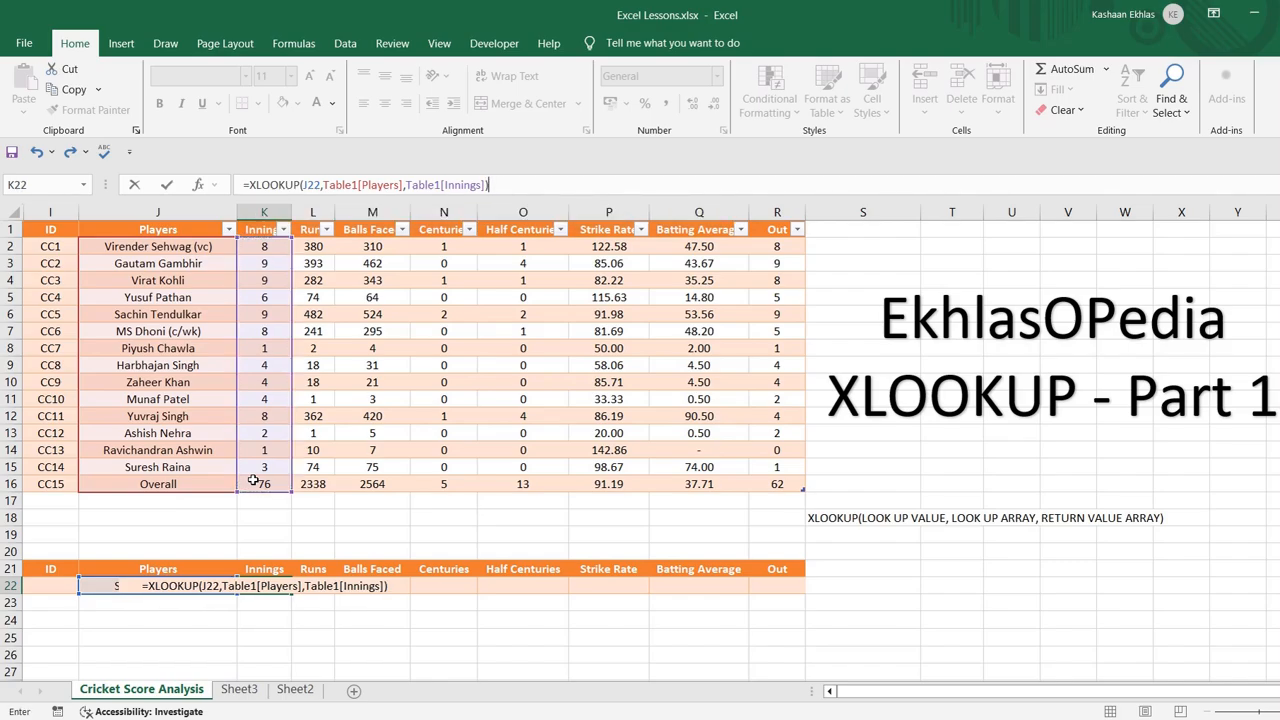
key(Return)
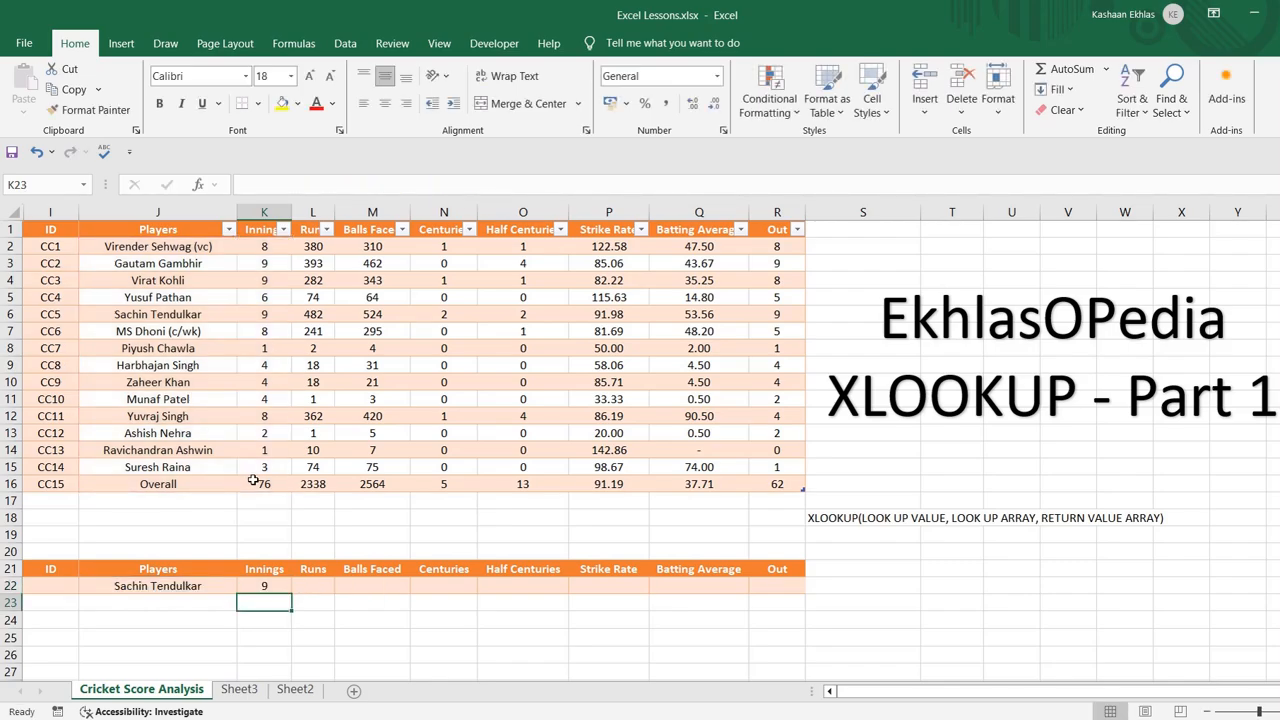
Test the Innings lookup by choosing Yuvraj Singh, followed by Virat Kohli, as the player in J22
key(Up)
key(Left)
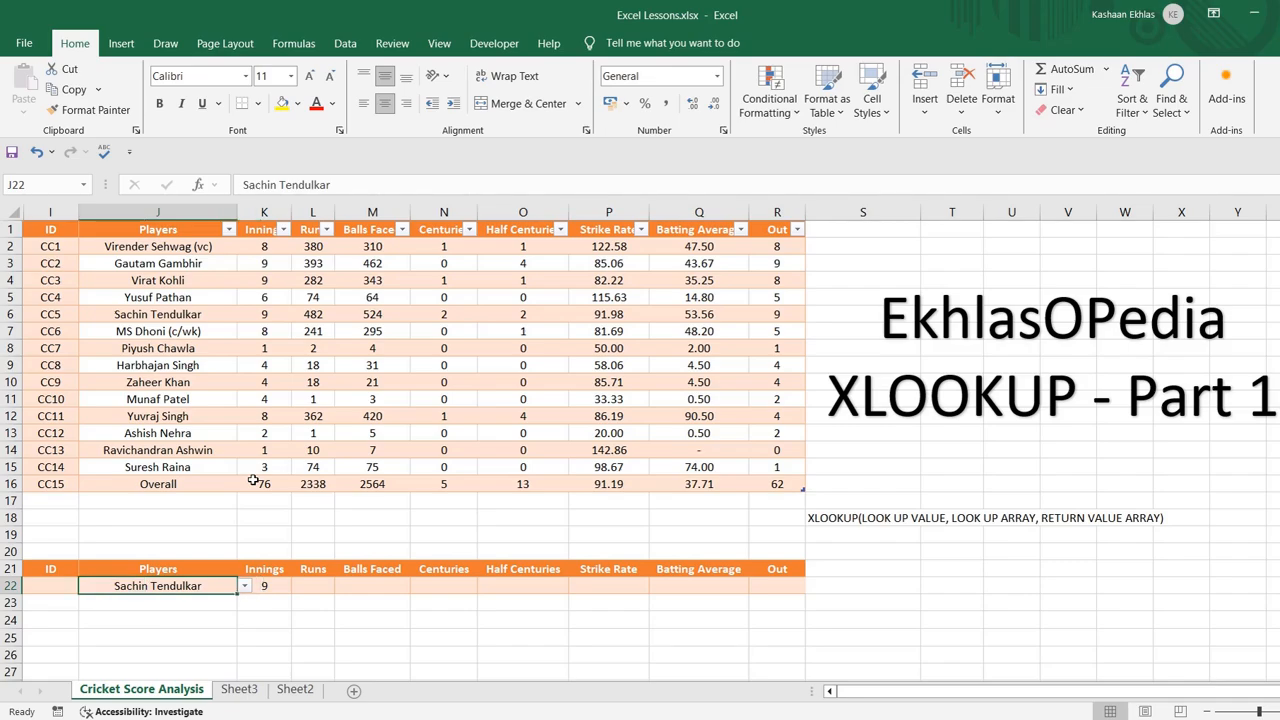
click(244, 587)
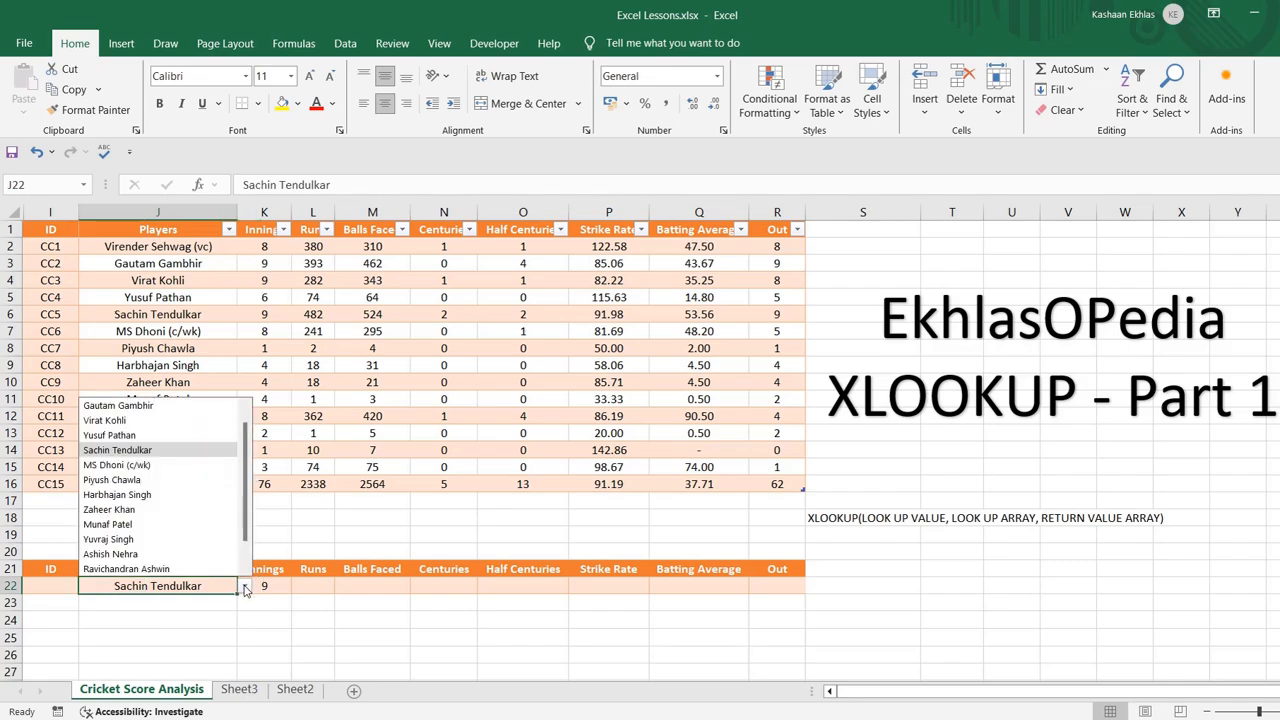
click(109, 542)
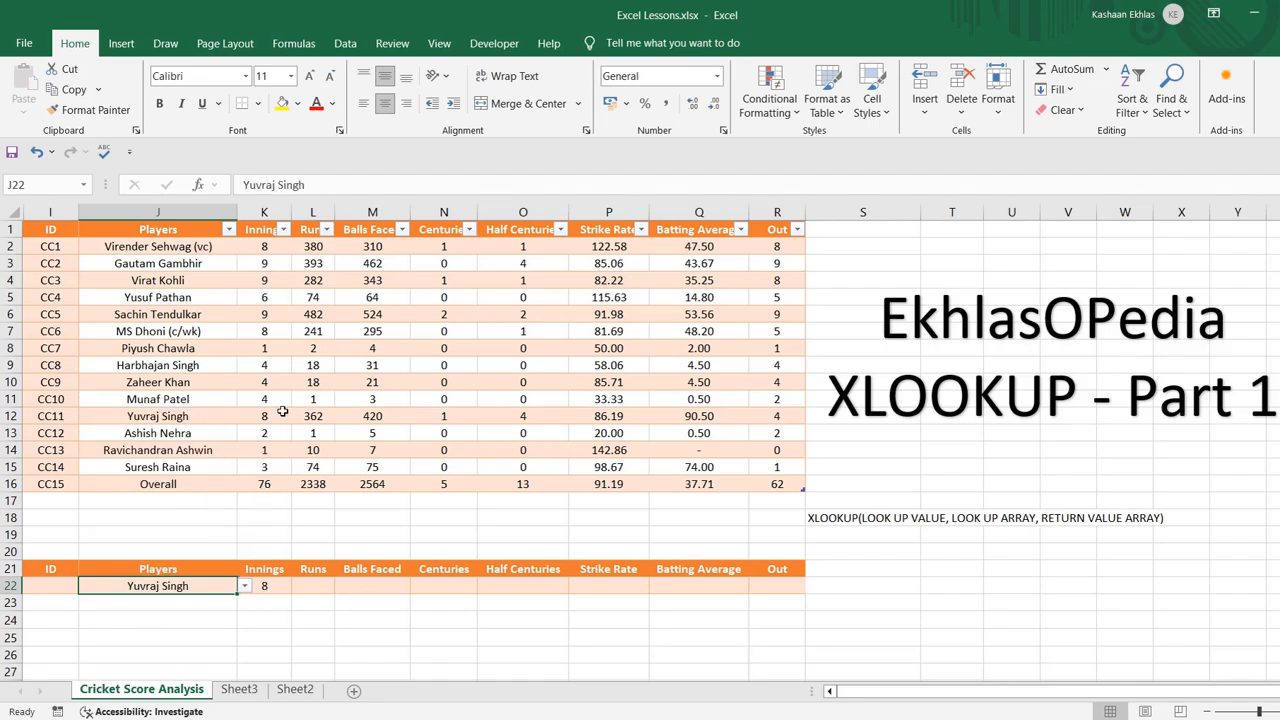
click(244, 586)
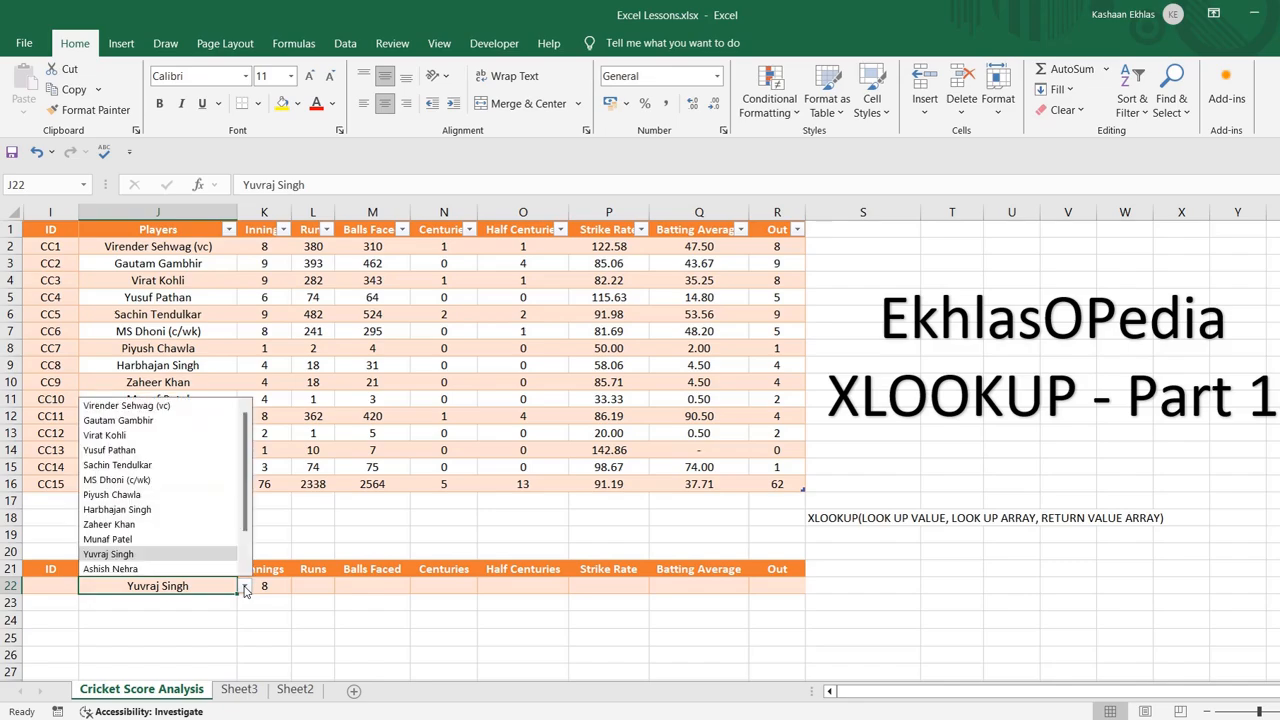
click(132, 438)
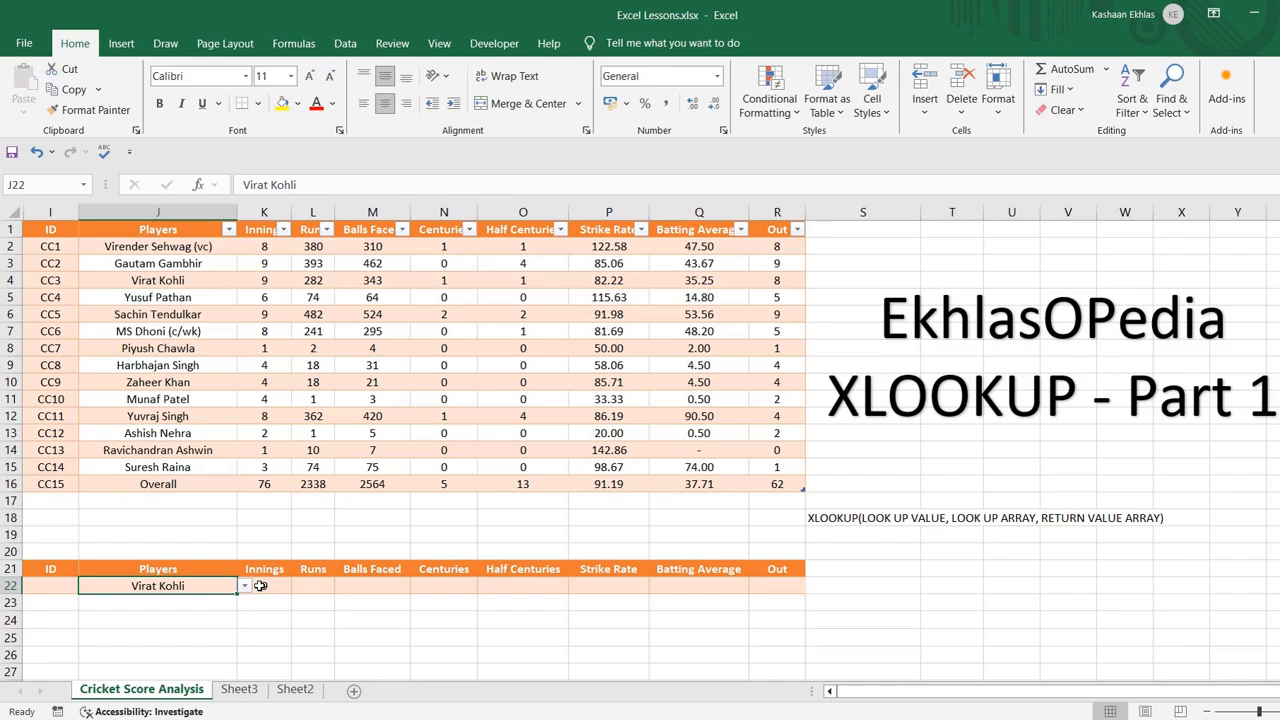
Enter =XLOOKUP(J22,Table1[Players],I2:I16) in I22 to return the selected player's ID
key(Left)
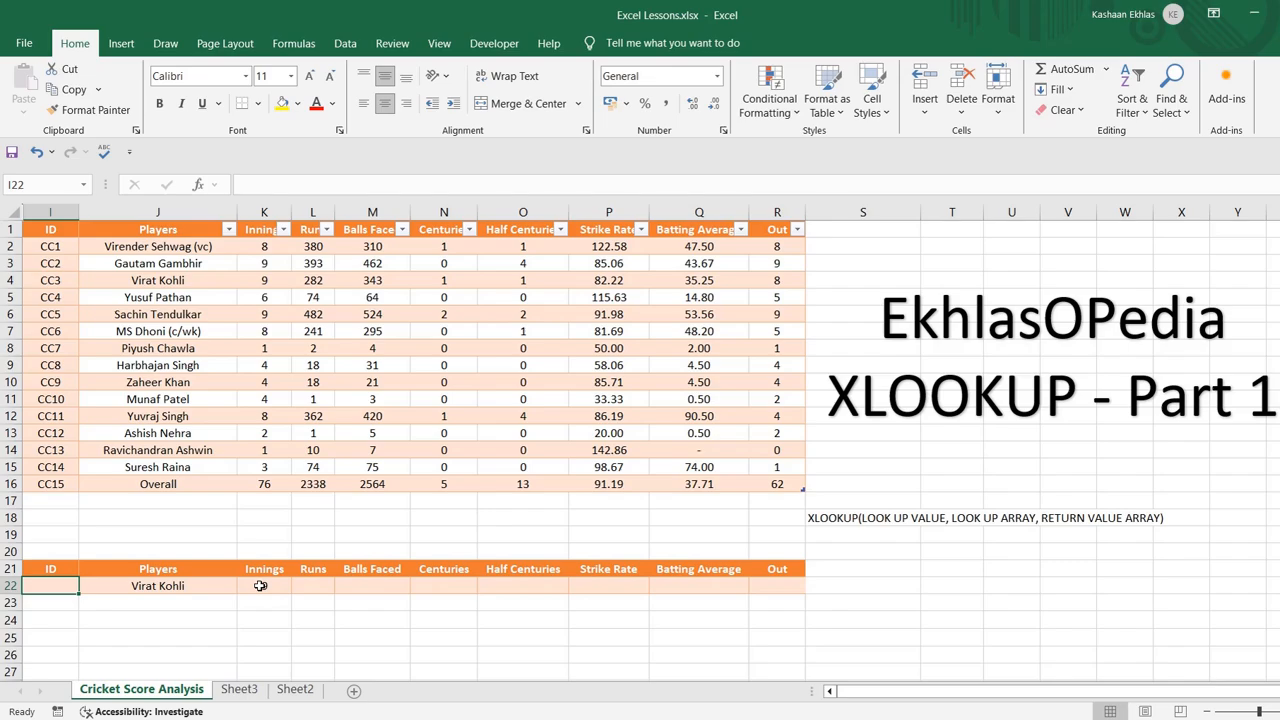
text(=x)
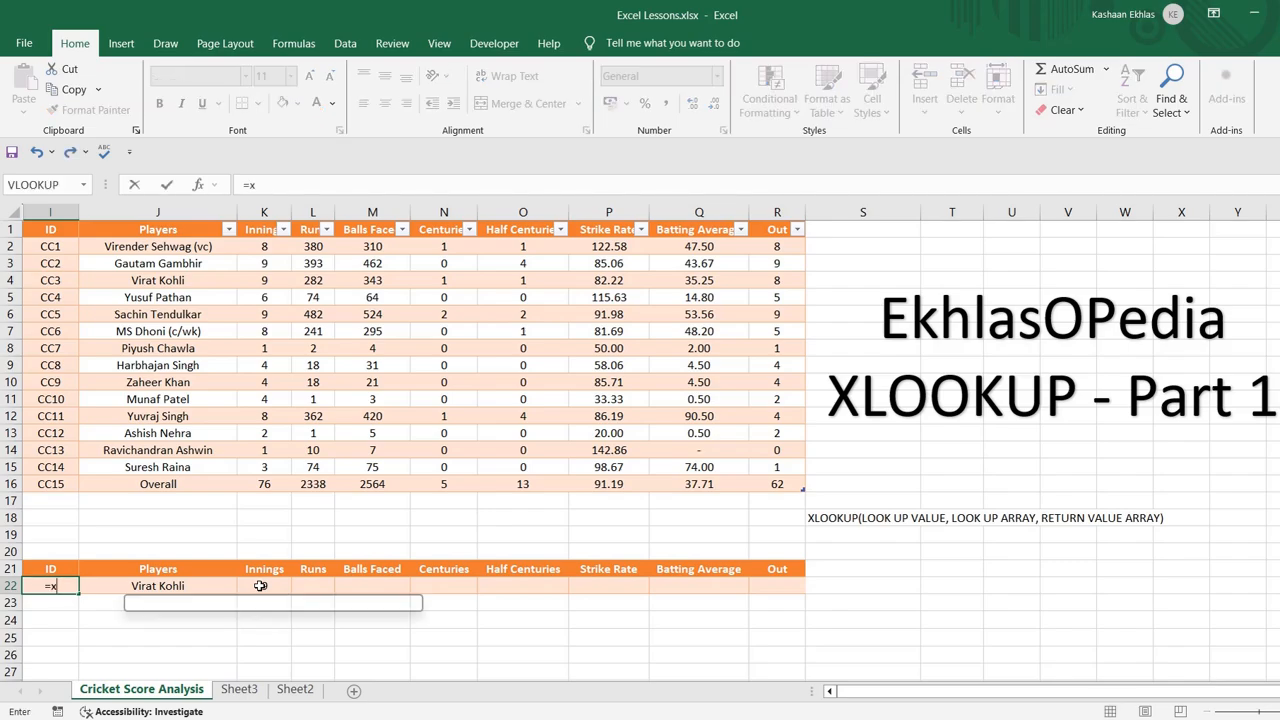
text(lookup)
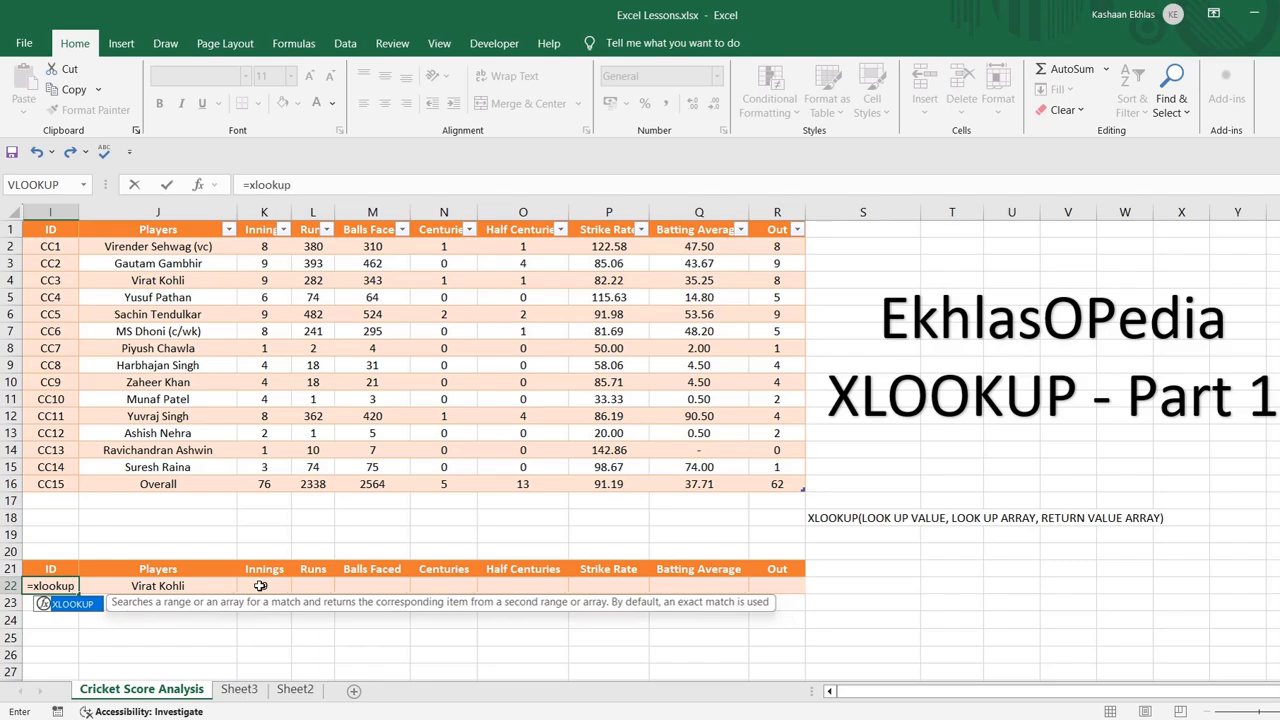
text(()
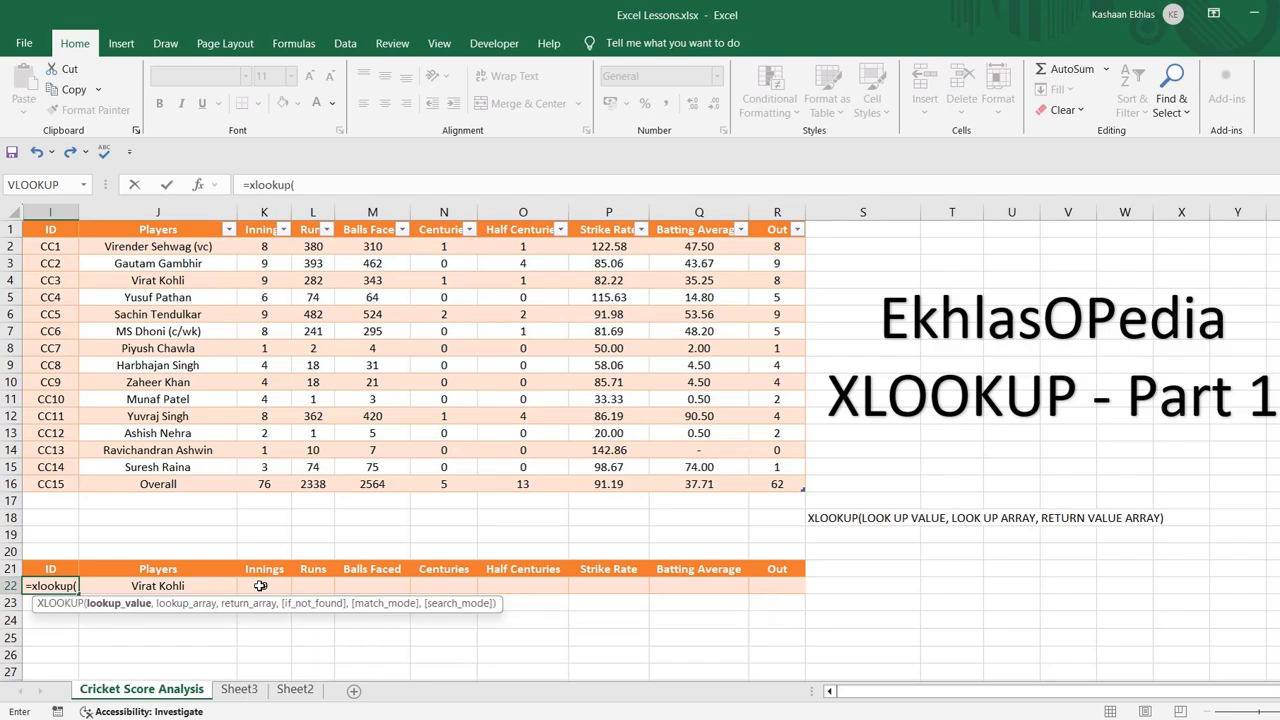
click(154, 588)
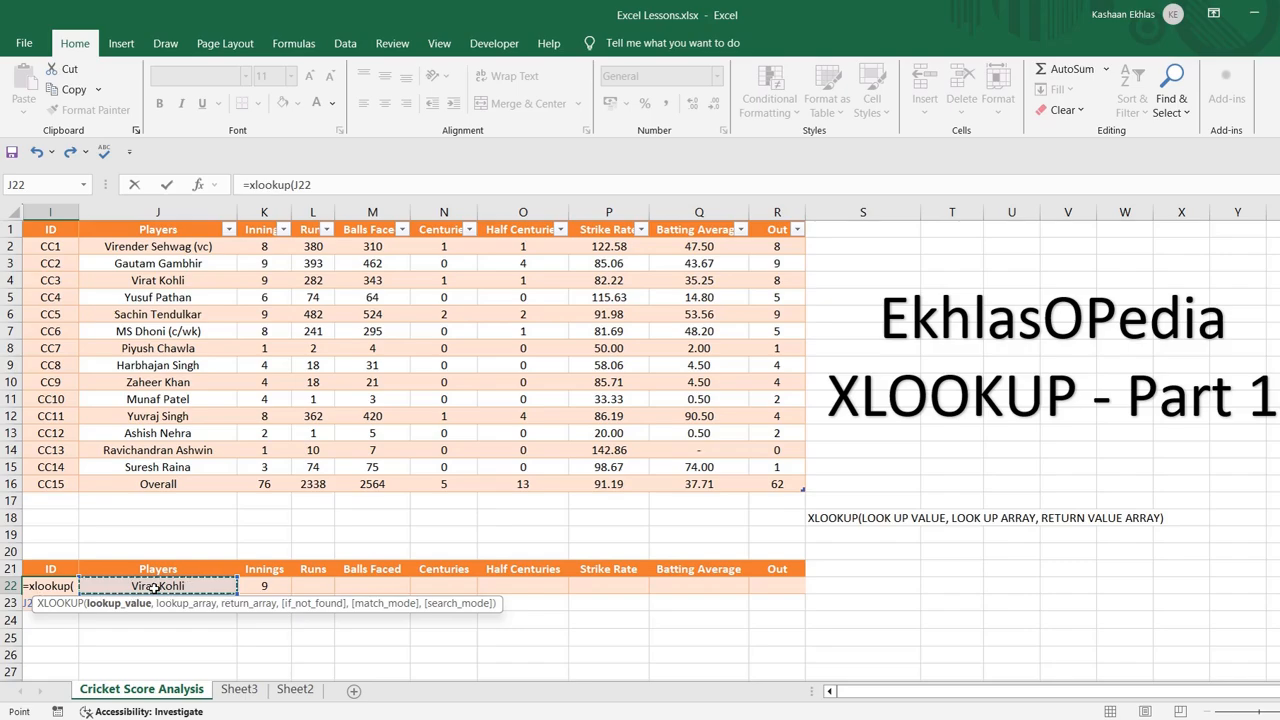
click(314, 186)
text(,)
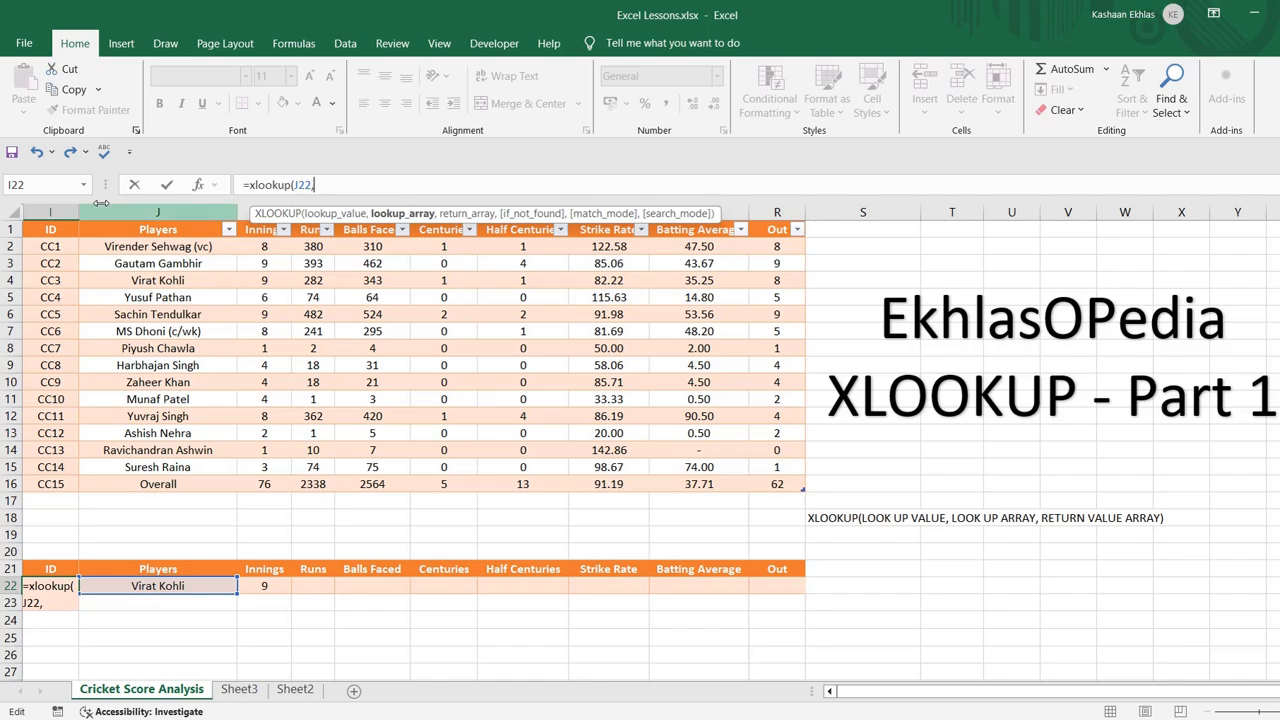
drag(163, 247, 172, 486)
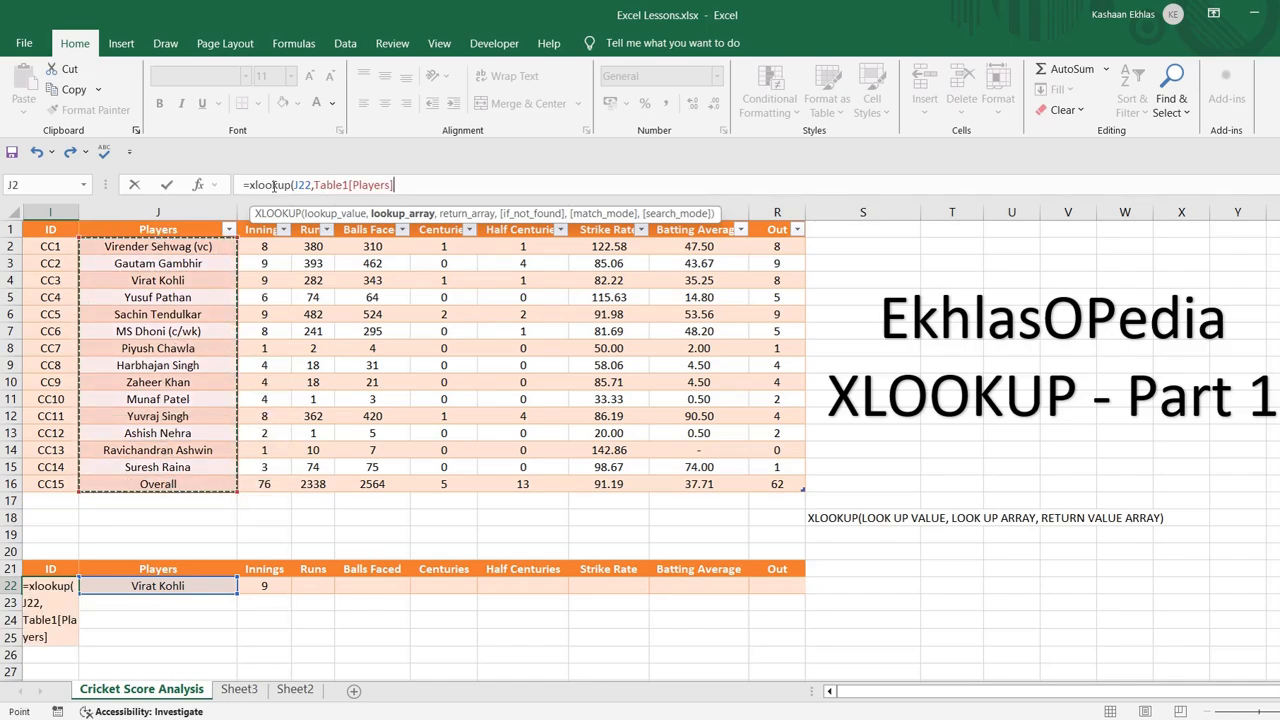
click(405, 188)
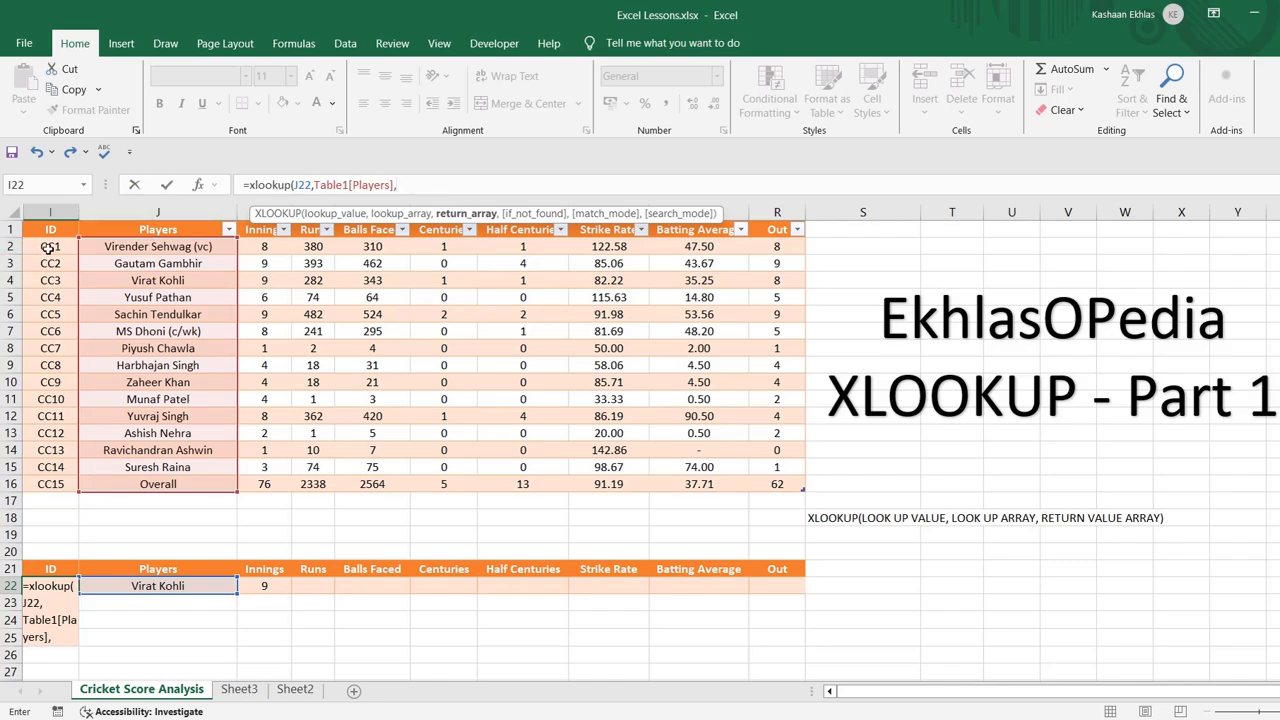
drag(48, 247, 48, 484)
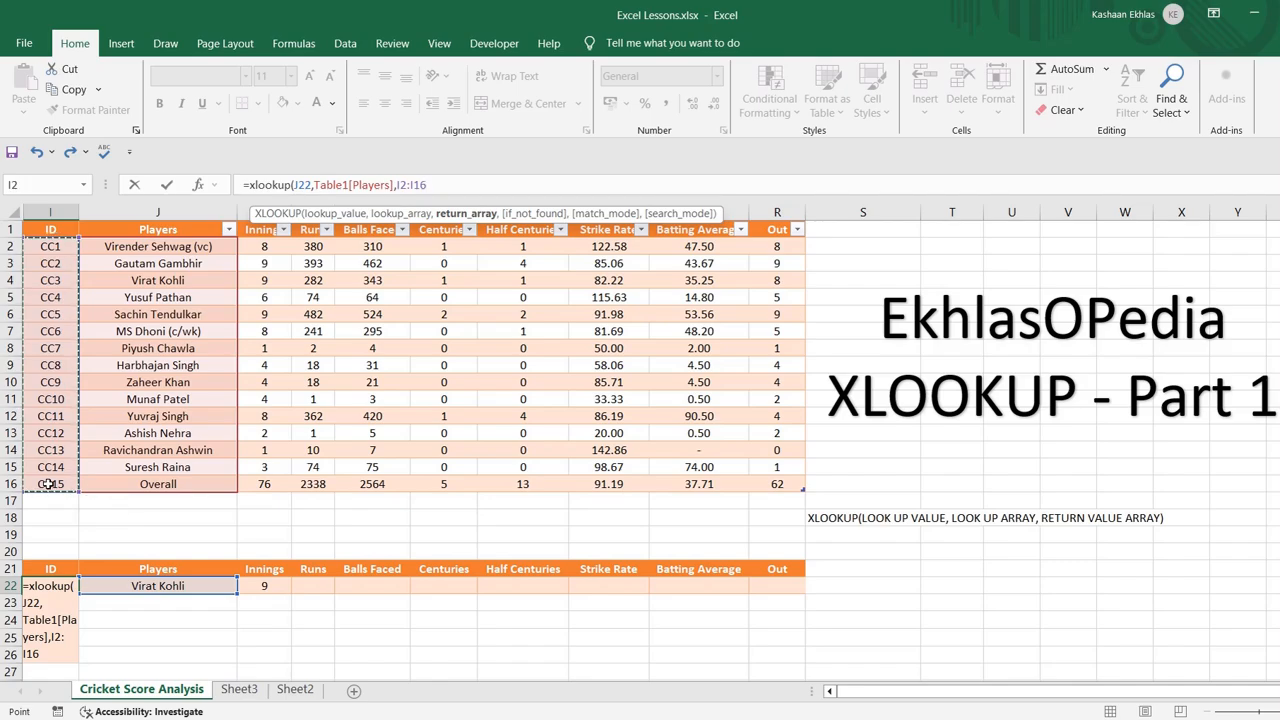
text())
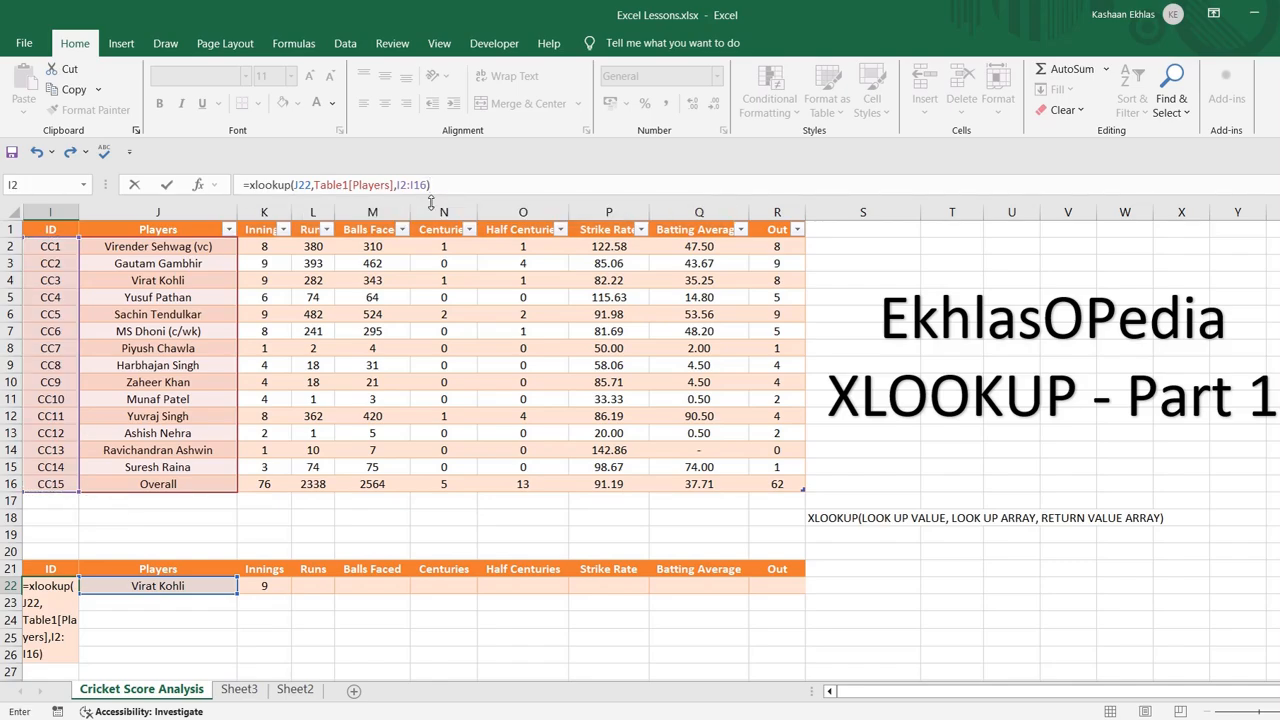
key(Return)
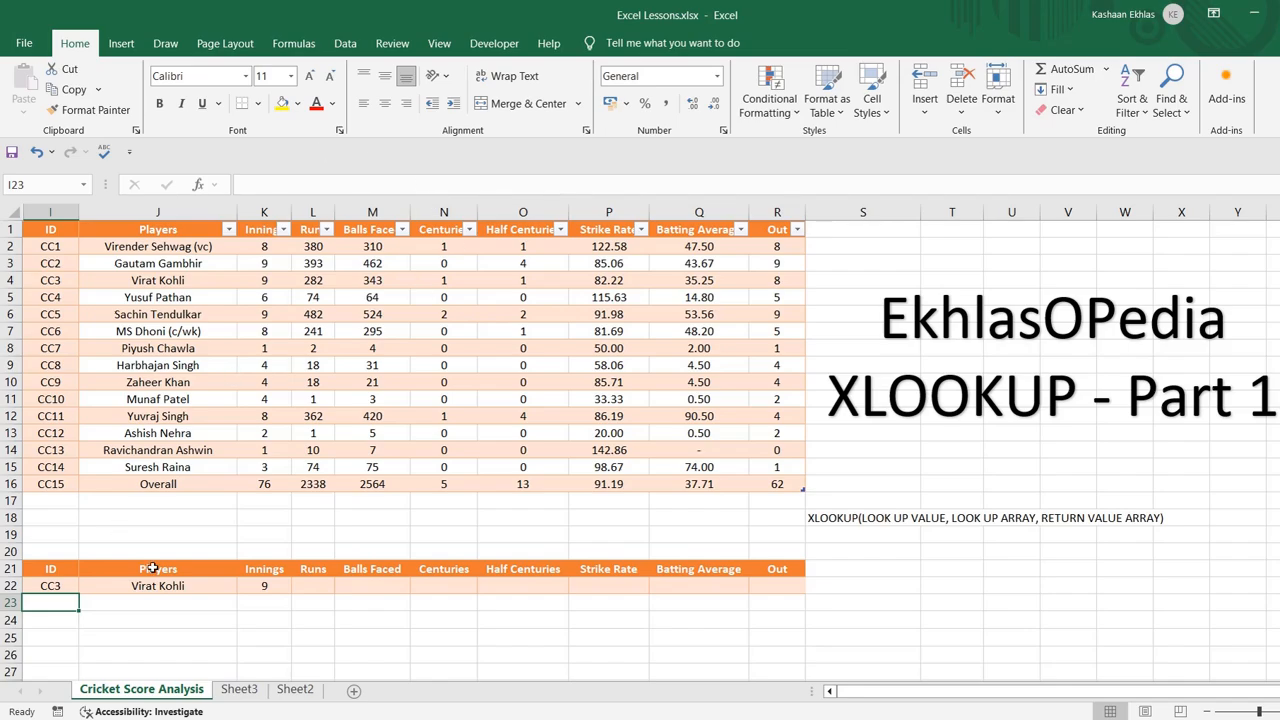
Test the ID and Innings lookups by choosing Zaheer Khan as the player in J22
click(190, 581)
click(244, 586)
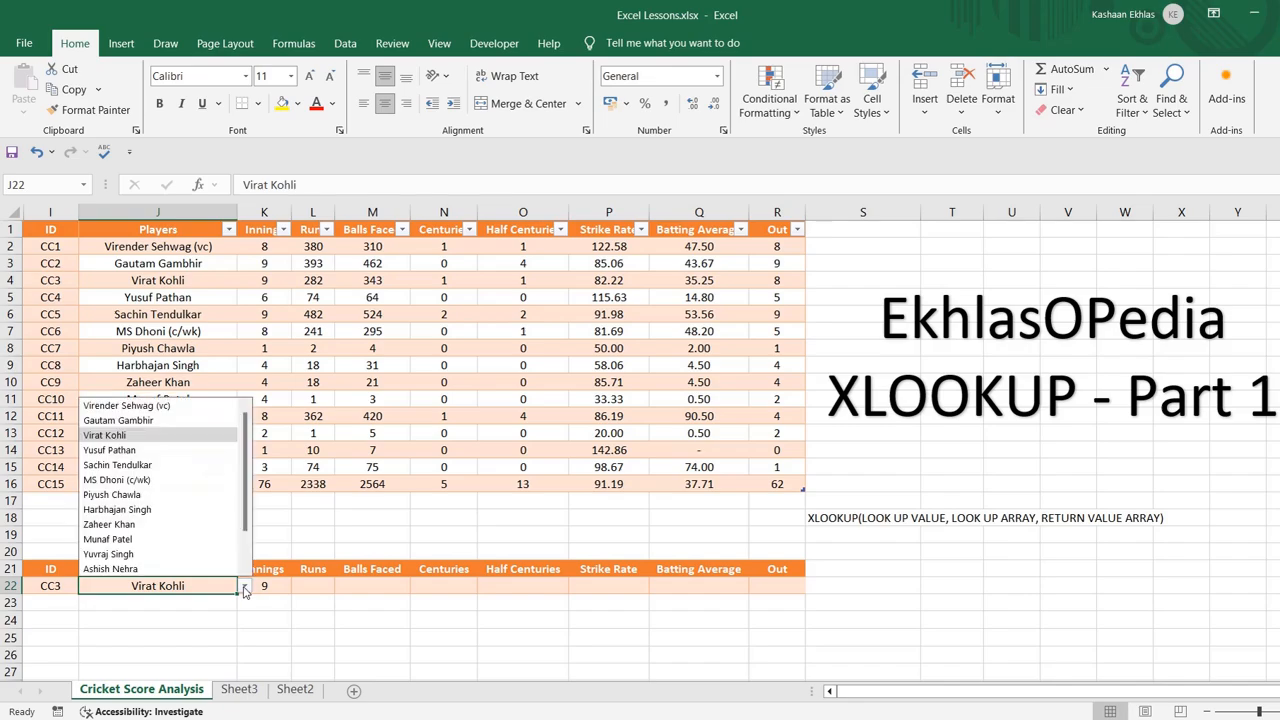
click(130, 524)
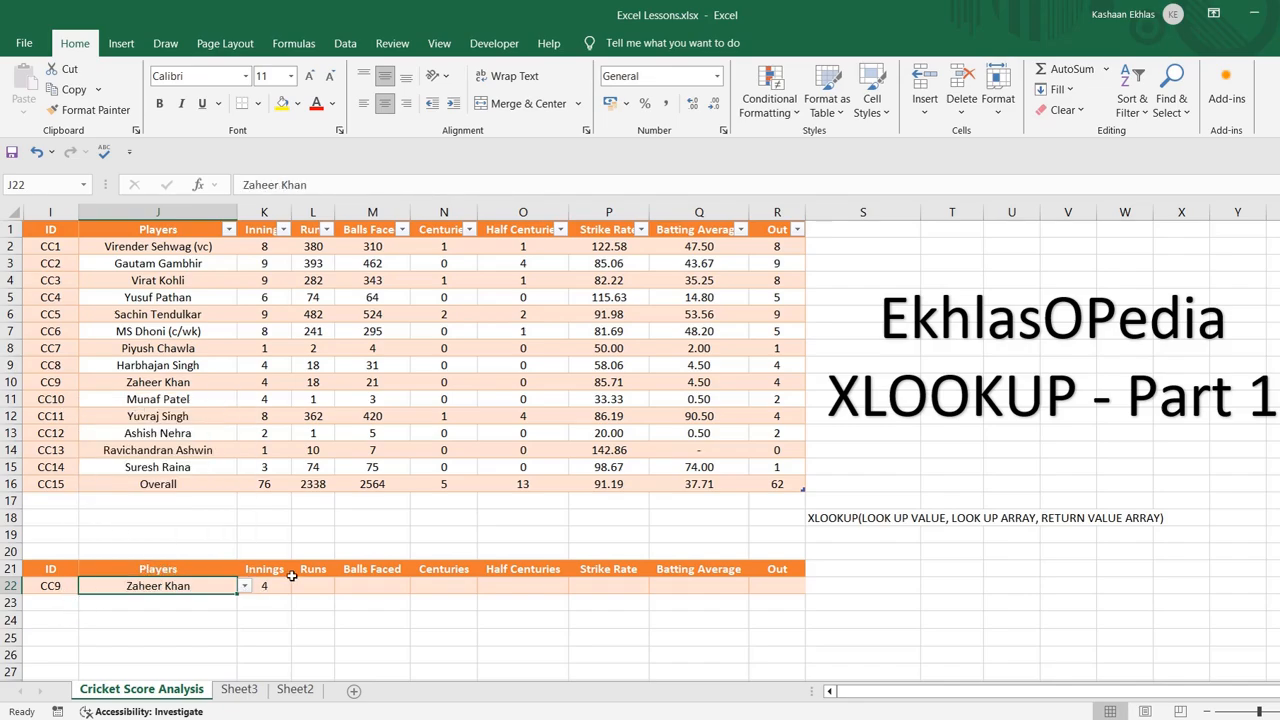
Replace the formula in K22 with =XLOOKUP(J22,Table1[Players],Table1[[Innings]:[Out]]) to return all the selected player's statistics from Innings through Out
click(278, 588)
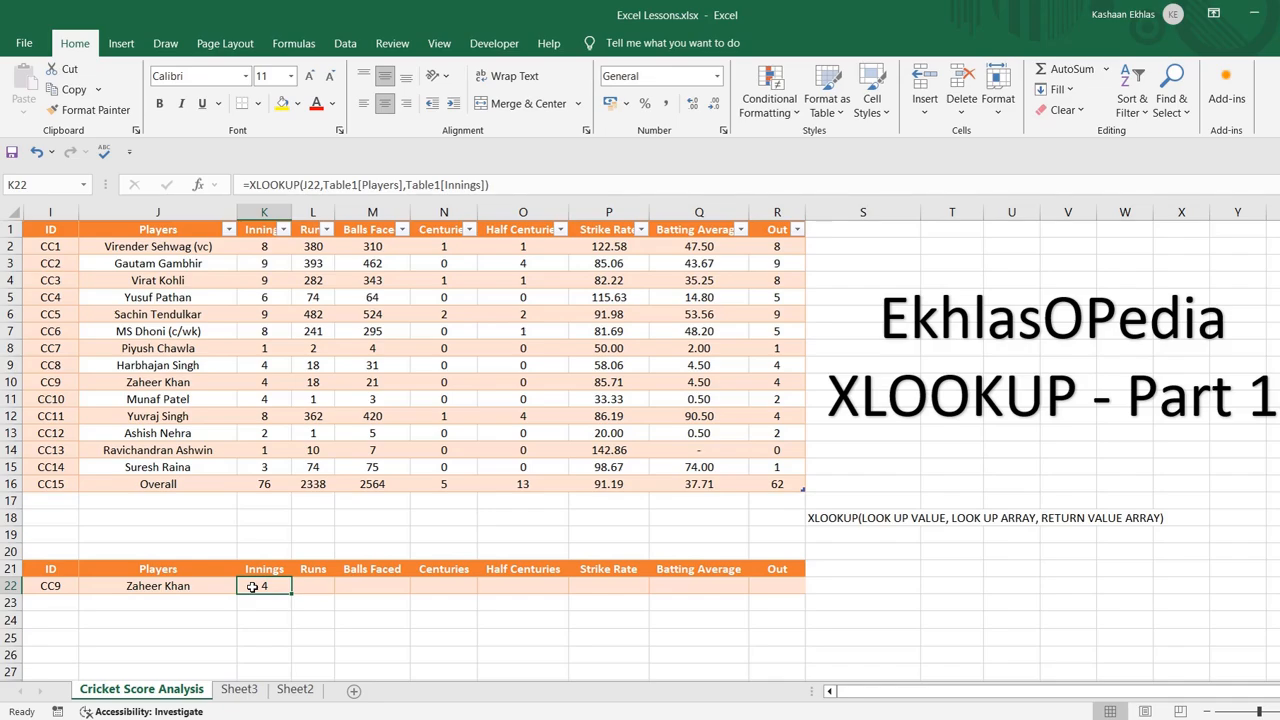
click(506, 184)
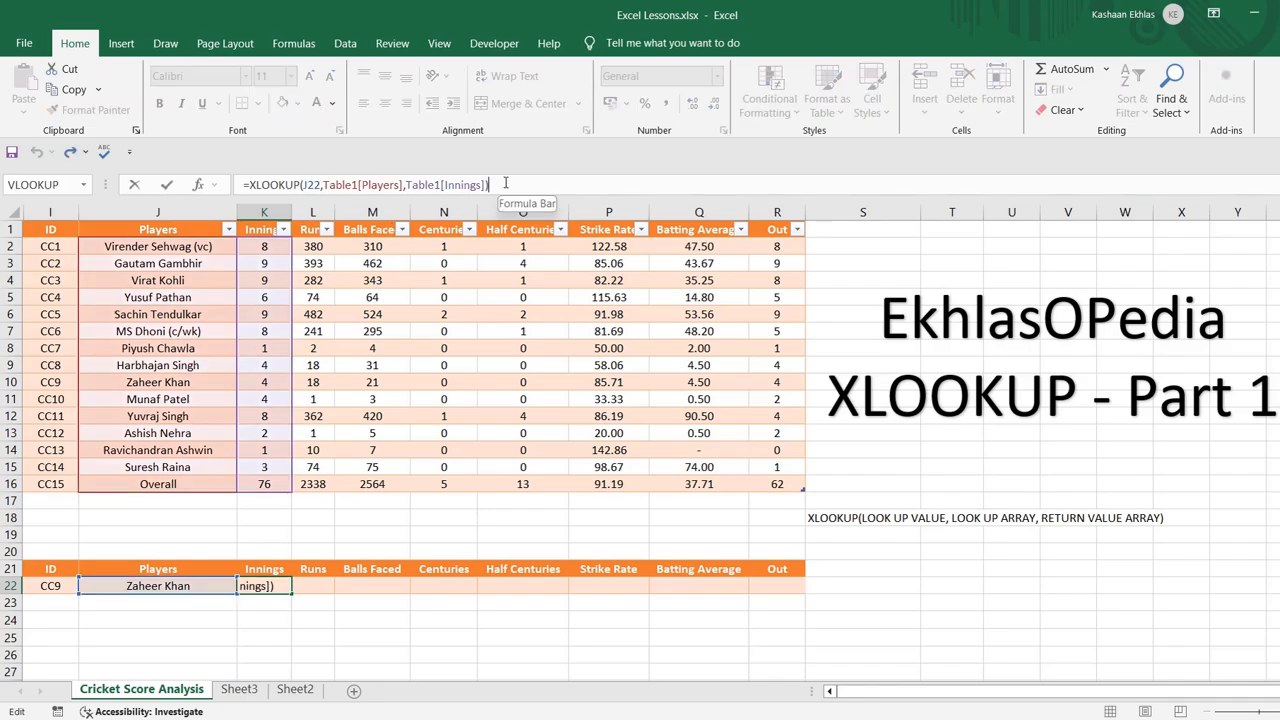
key(BackSpace)
key(BackSpace)
key(BackSpace)
key(BackSpace)
key(BackSpace)
key(BackSpace)
key(BackSpace)
key(BackSpace)
key(BackSpace)
key(BackSpace)
key(BackSpace)
key(BackSpace)
key(BackSpace)
key(BackSpace)
key(BackSpace)
key(BackSpace)
key(BackSpace)
key(BackSpace)
key(BackSpace)
key(BackSpace)
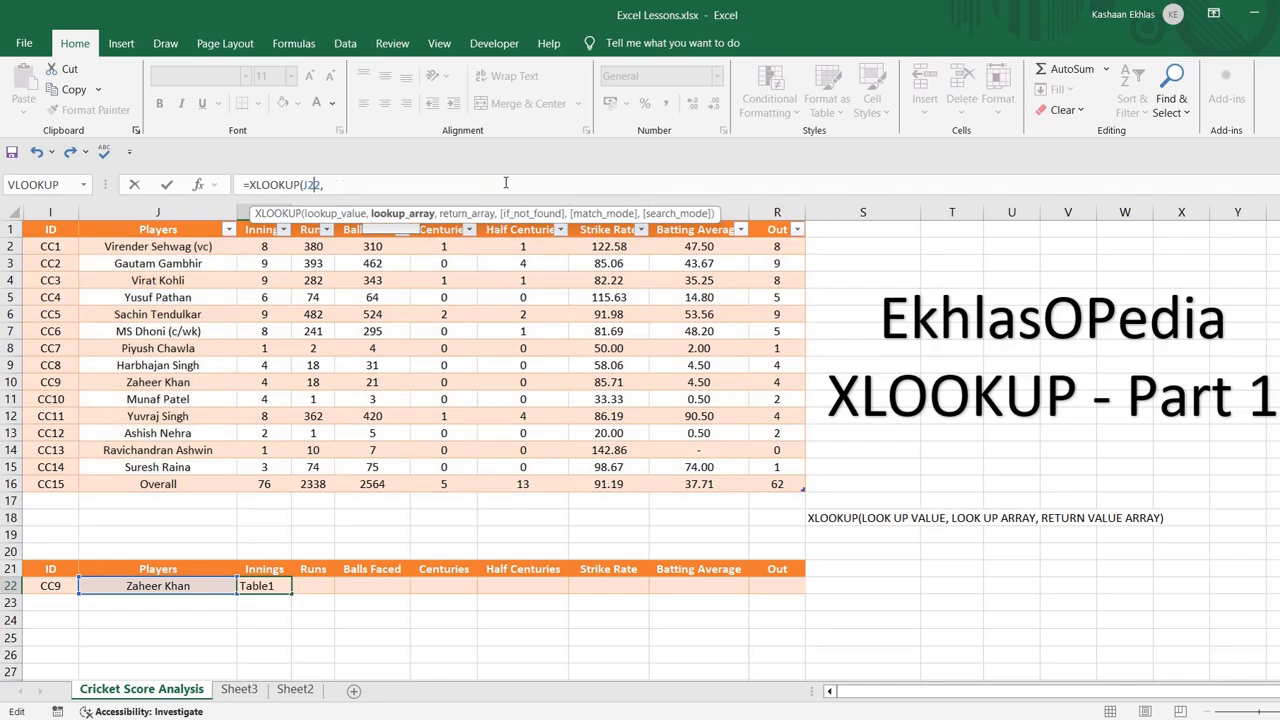
text(=)
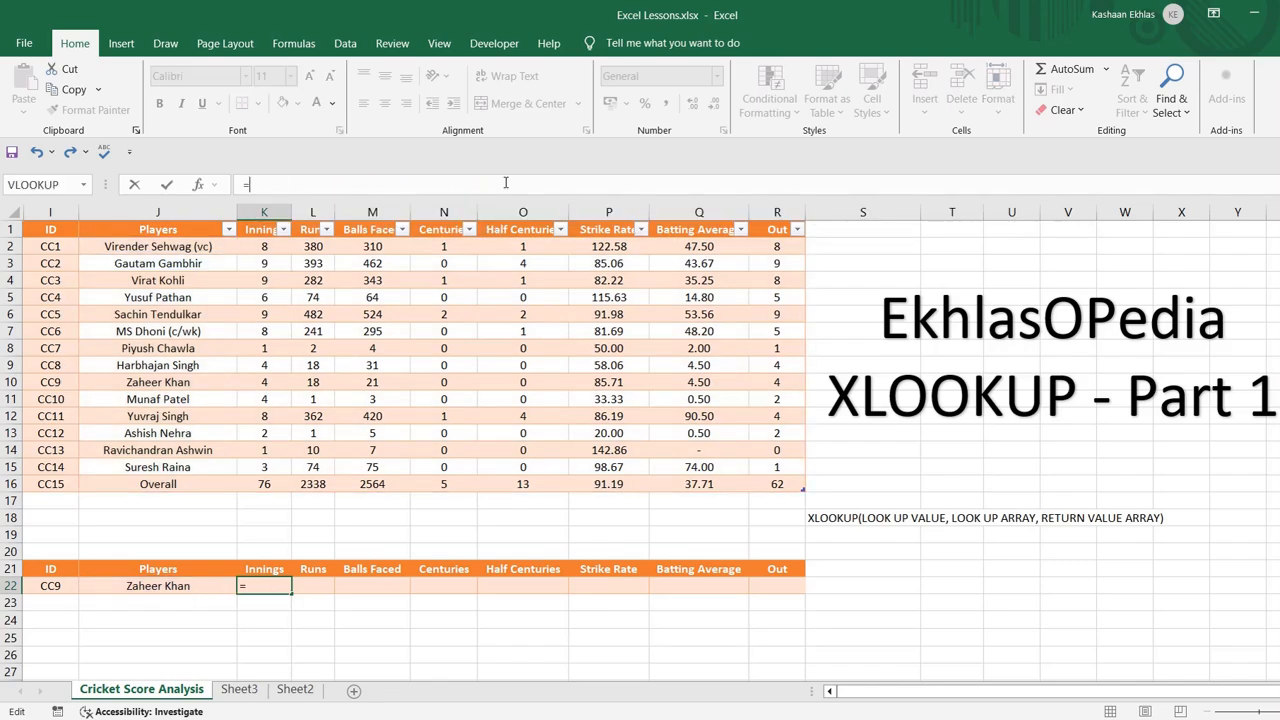
text(xlookup)
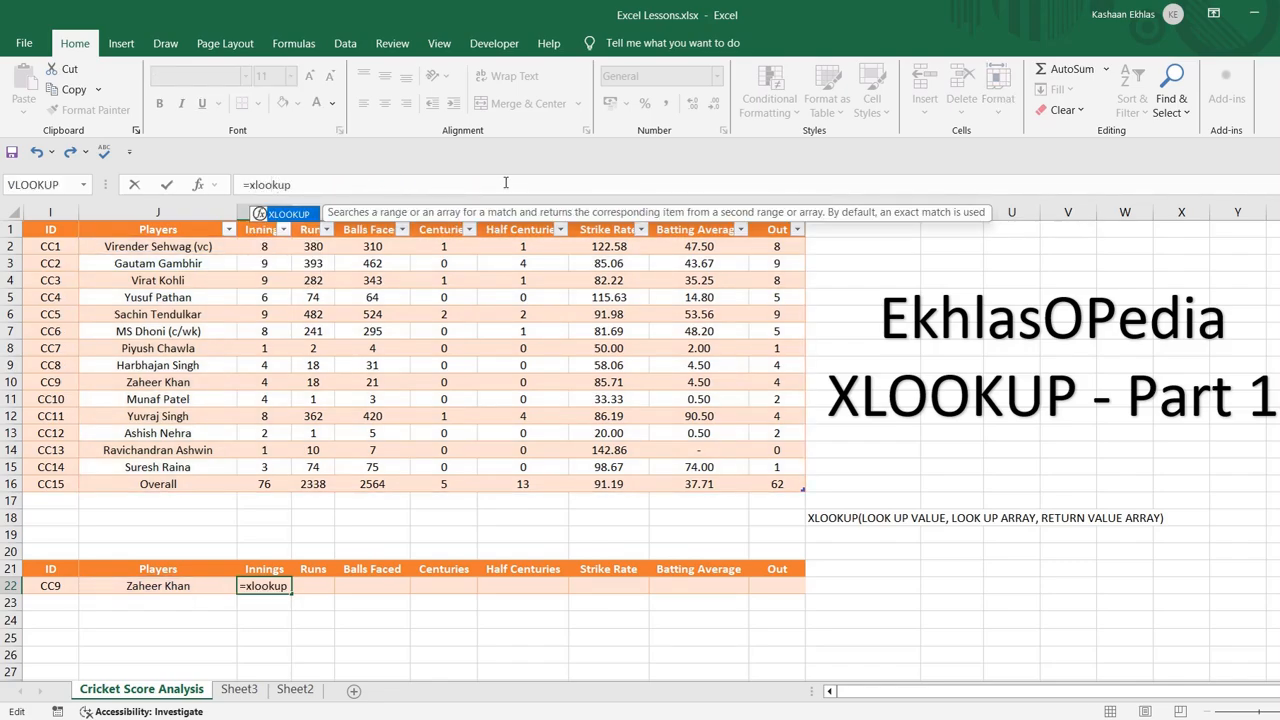
text(()
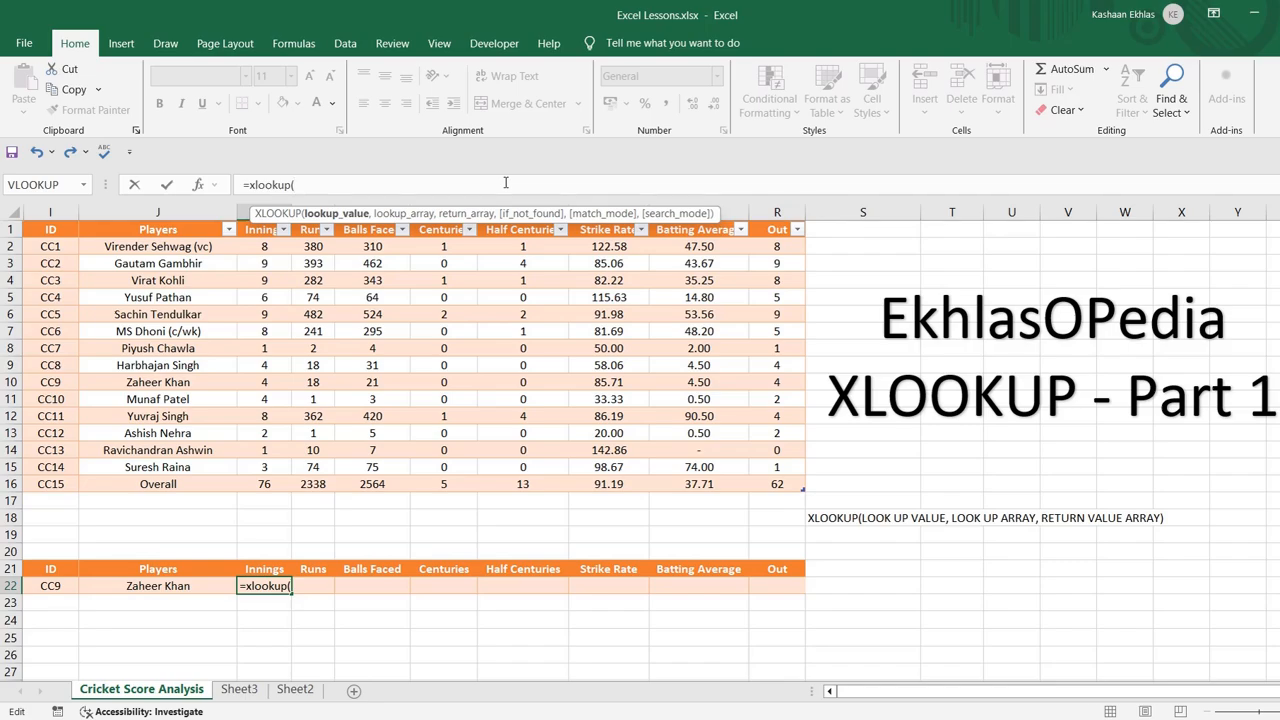
click(181, 588)
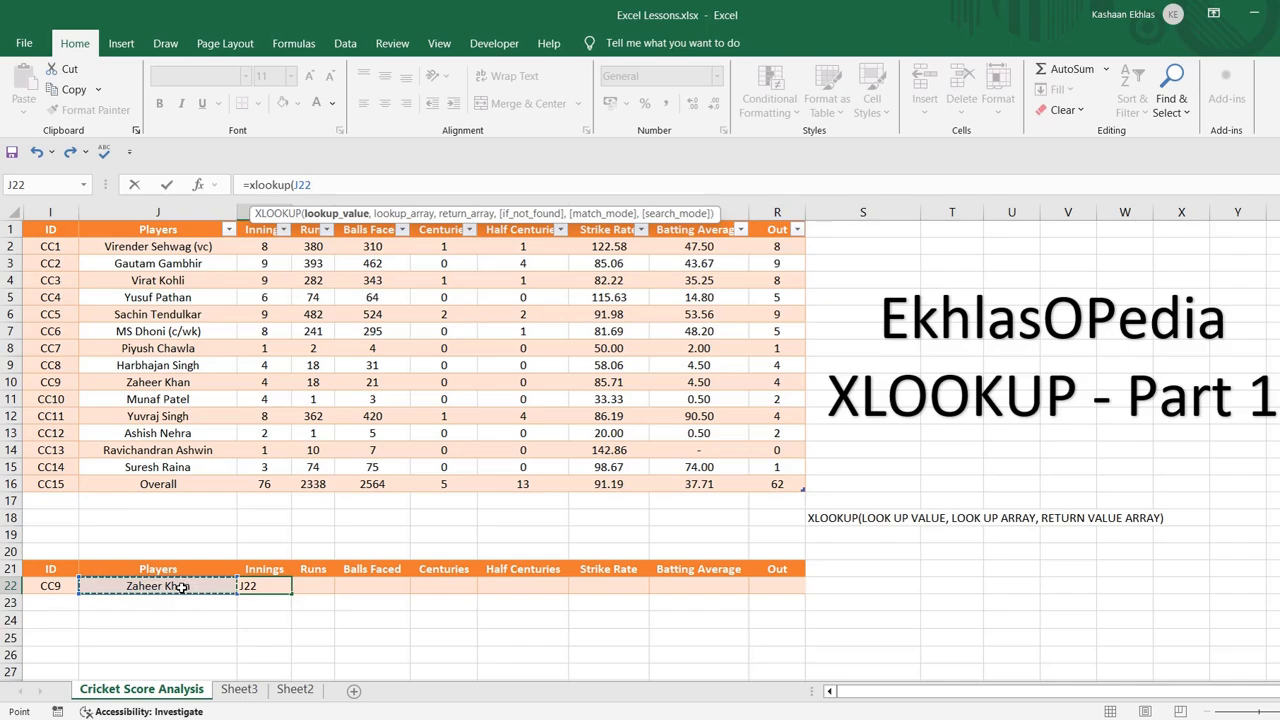
text(,)
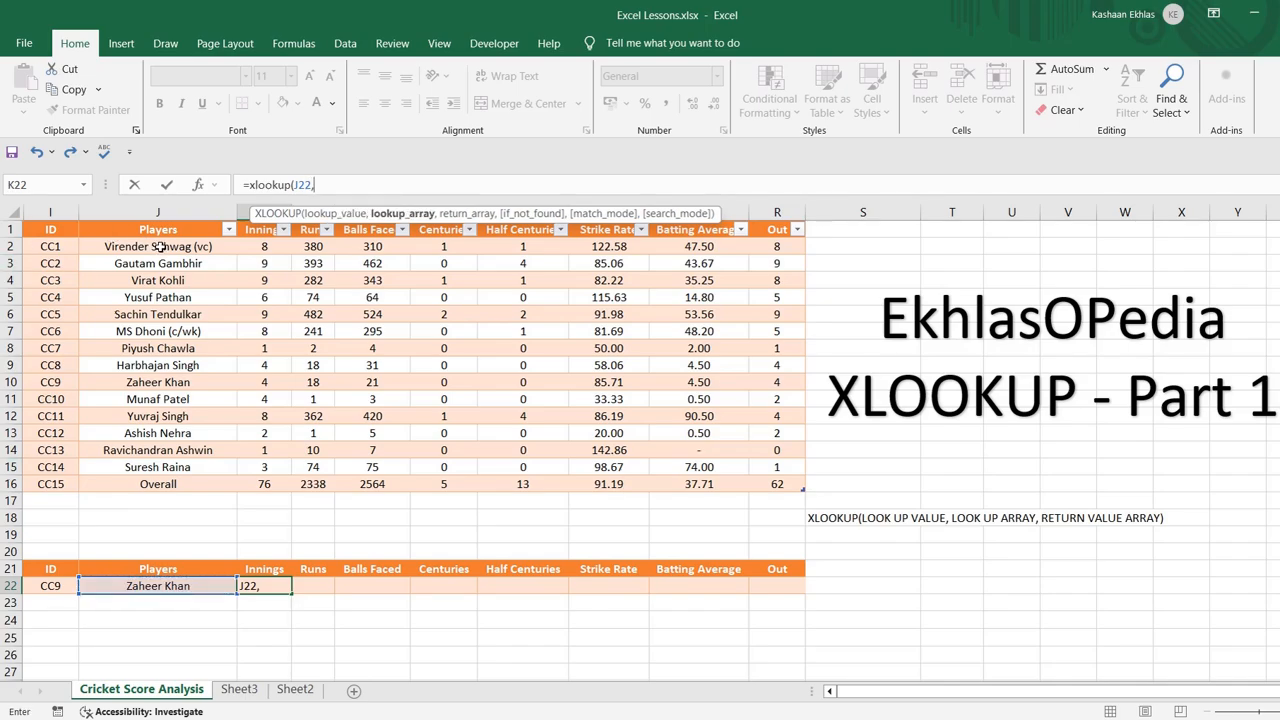
drag(160, 246, 165, 490)
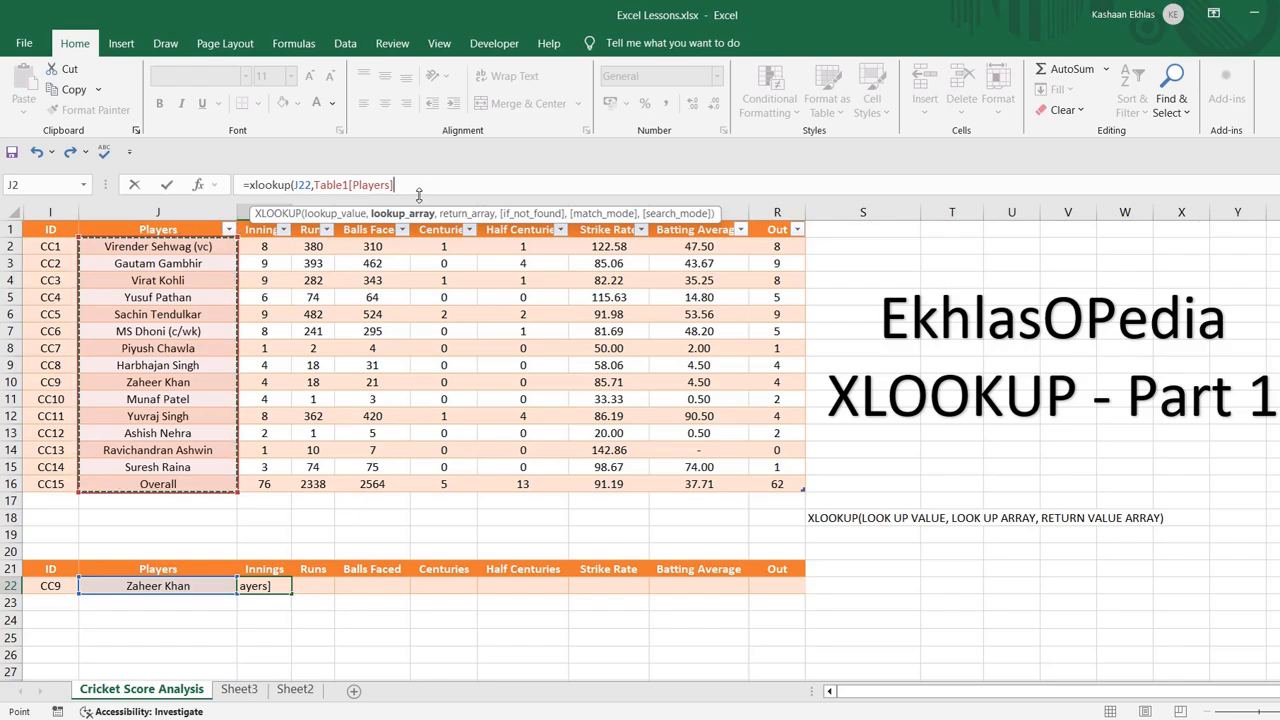
text(,)
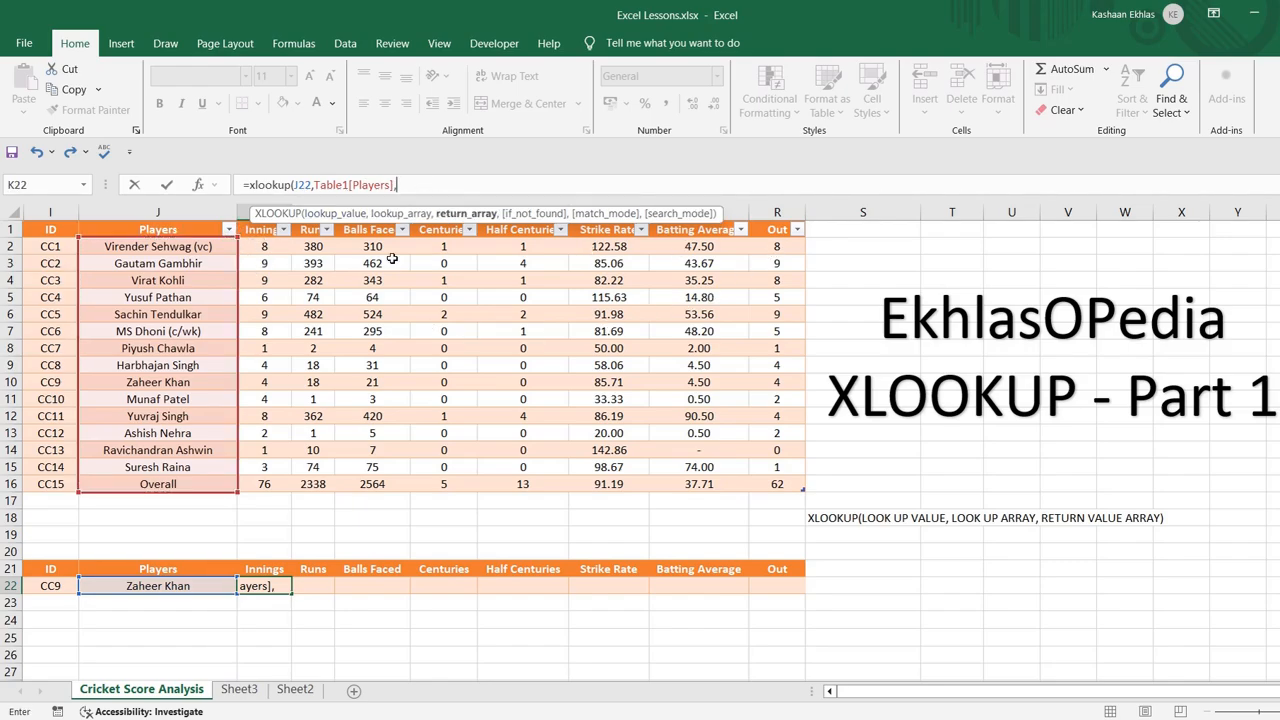
drag(264, 248, 682, 478)
drag(731, 479, 785, 480)
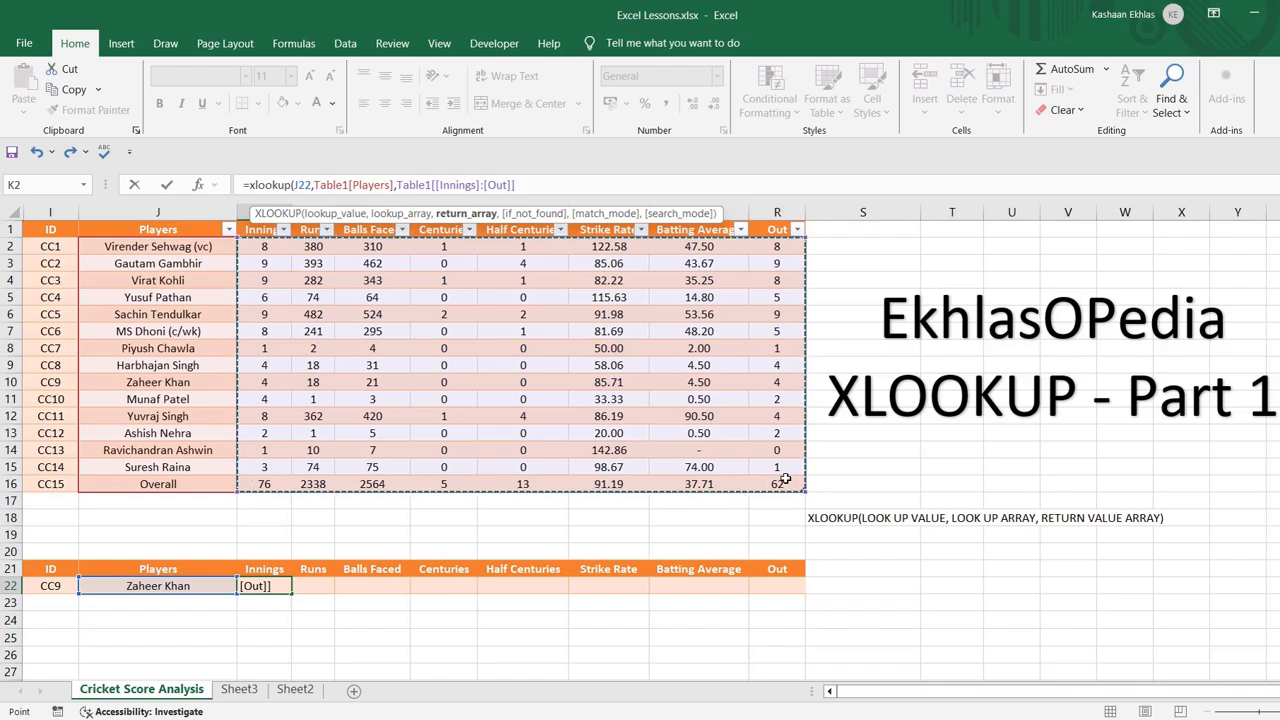
text())
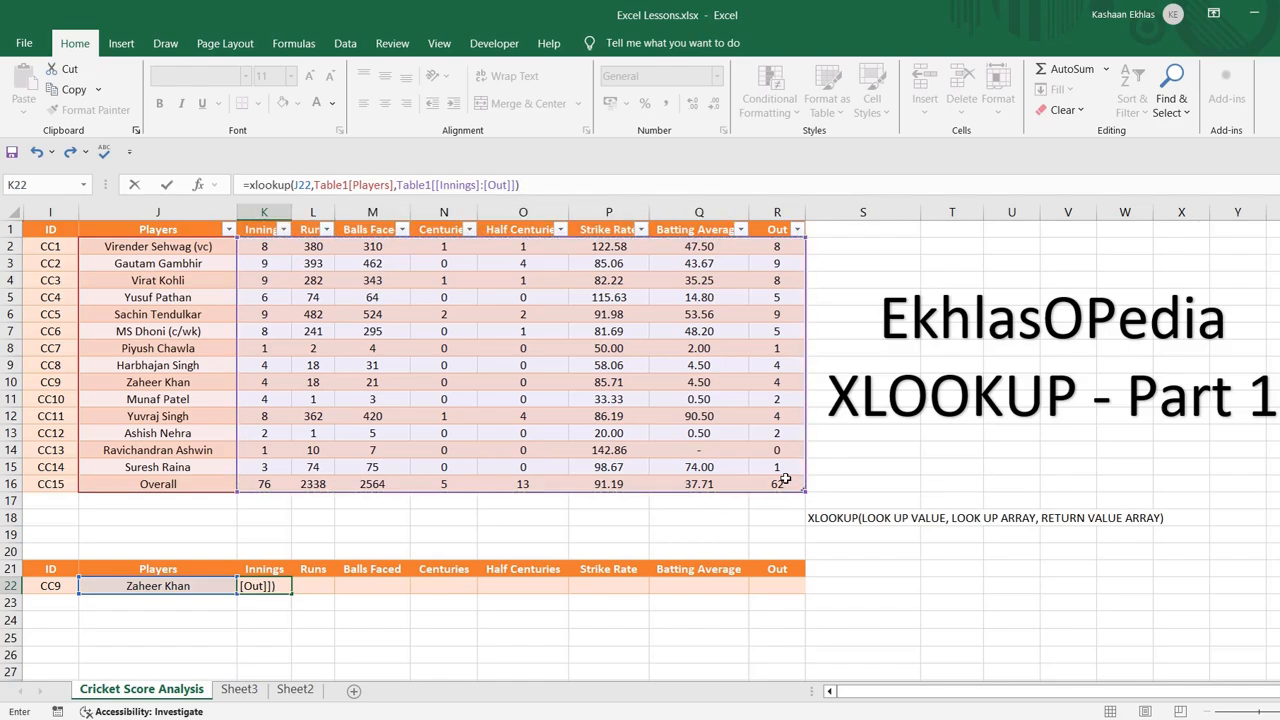
key(Return)
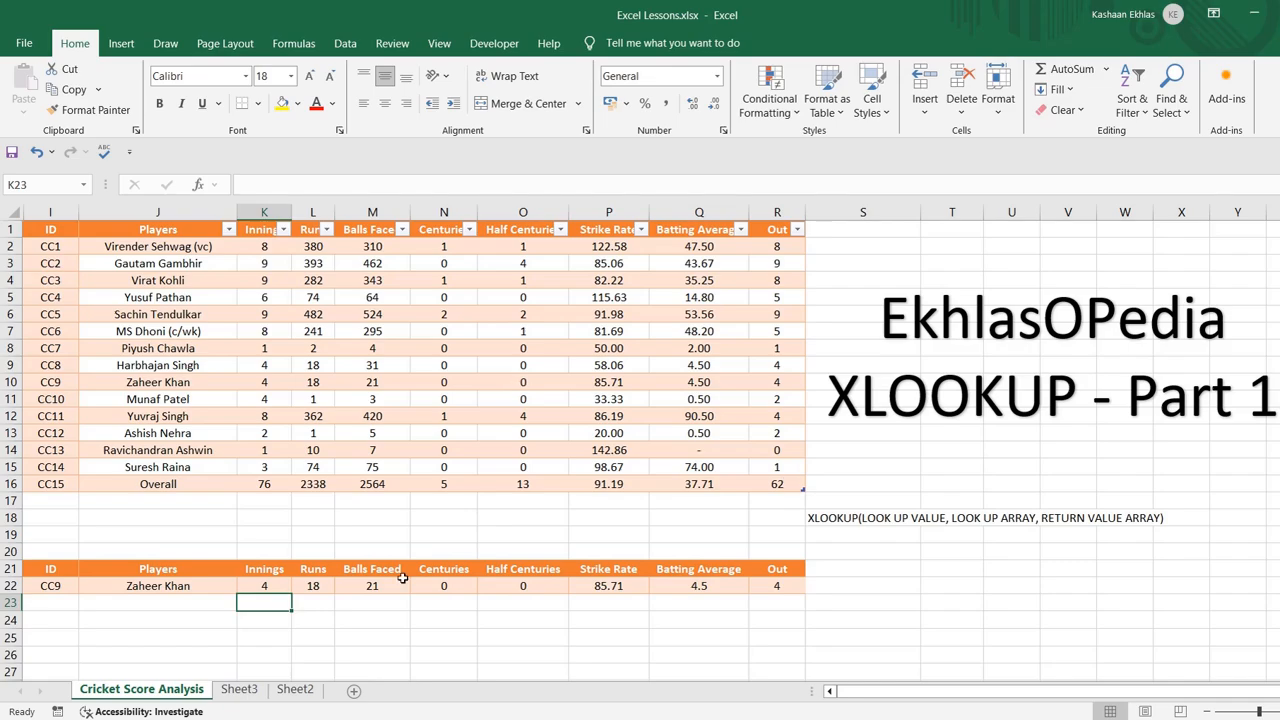
Test the full statistics lookup by choosing Ravichandran Ashwin as the player in J22
click(209, 587)
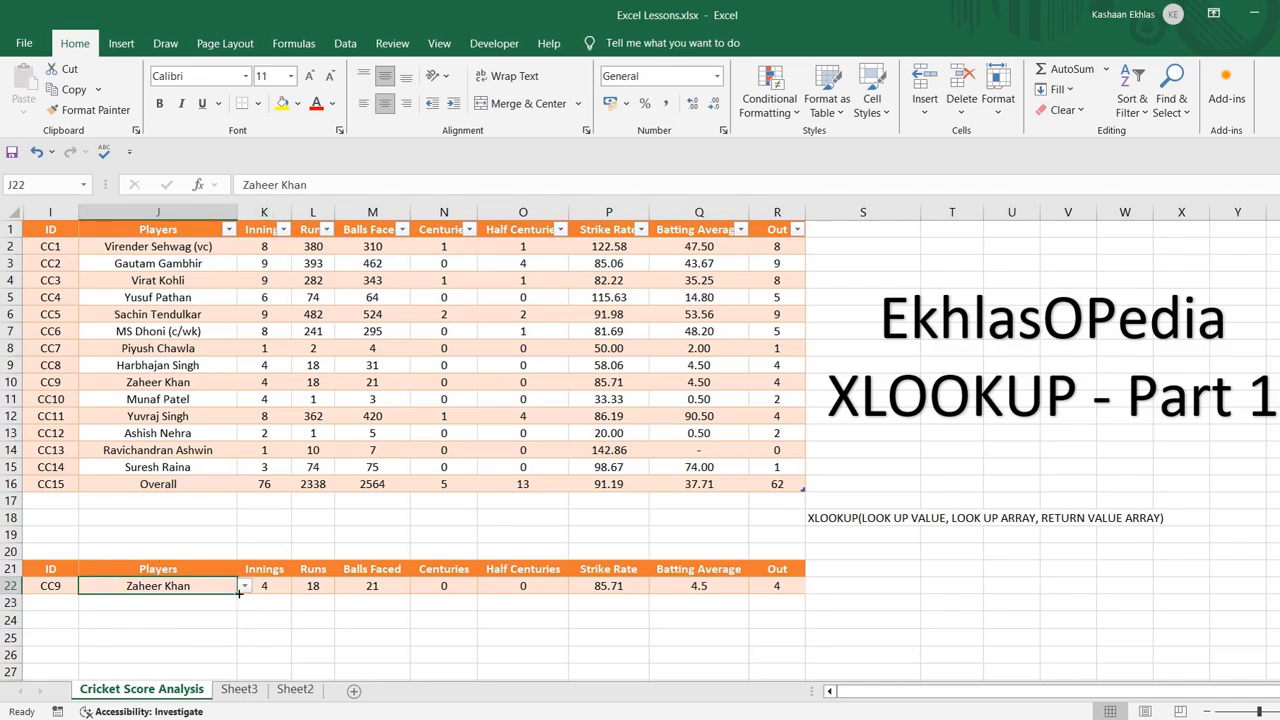
click(244, 586)
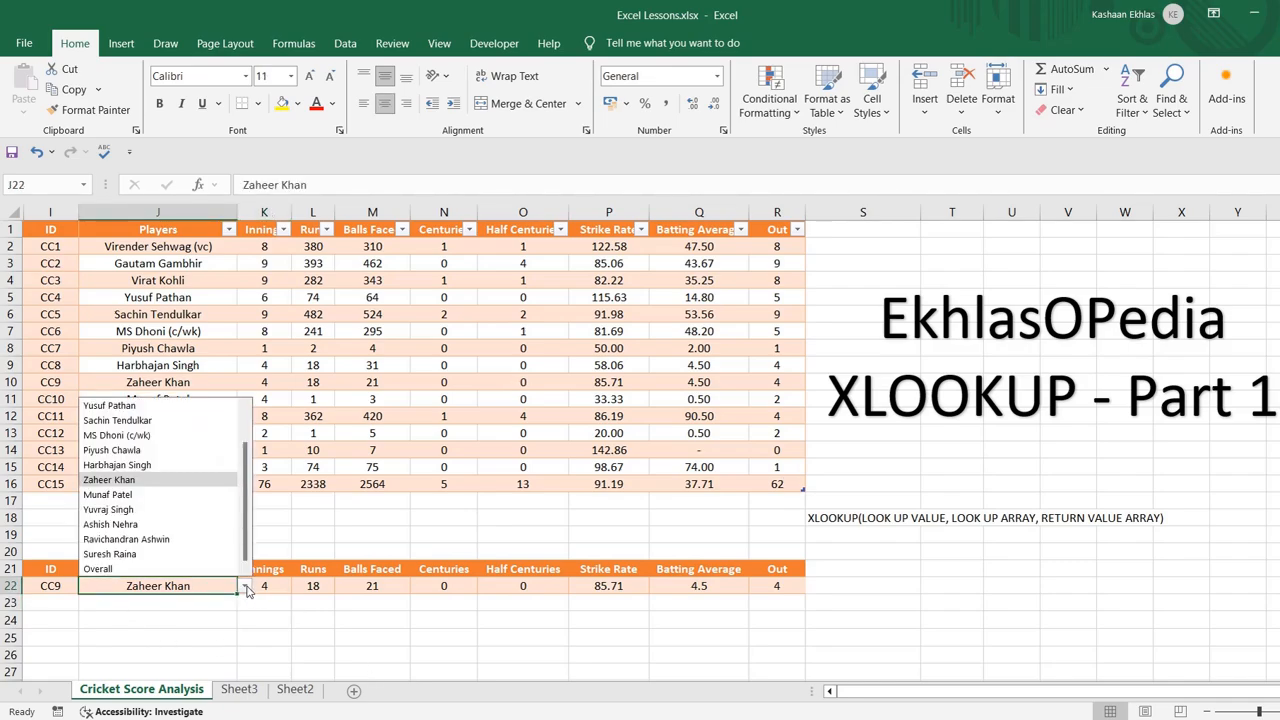
click(146, 540)
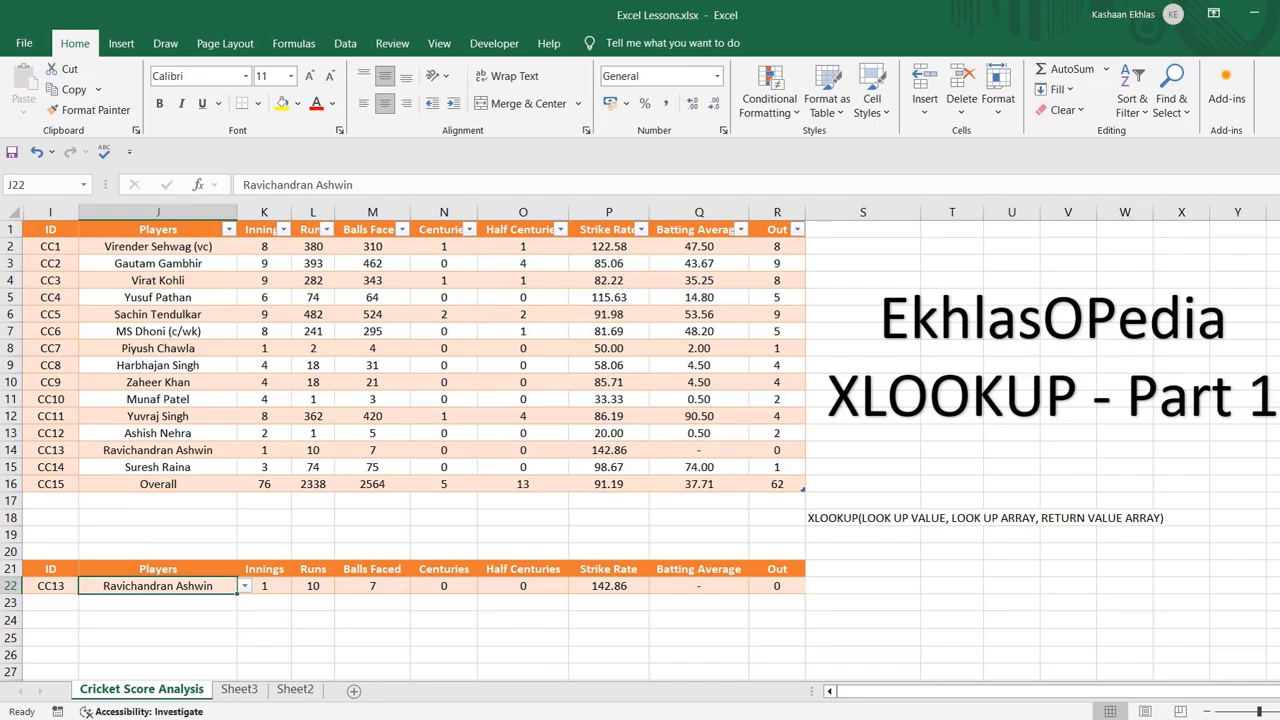
click(1075, 719)
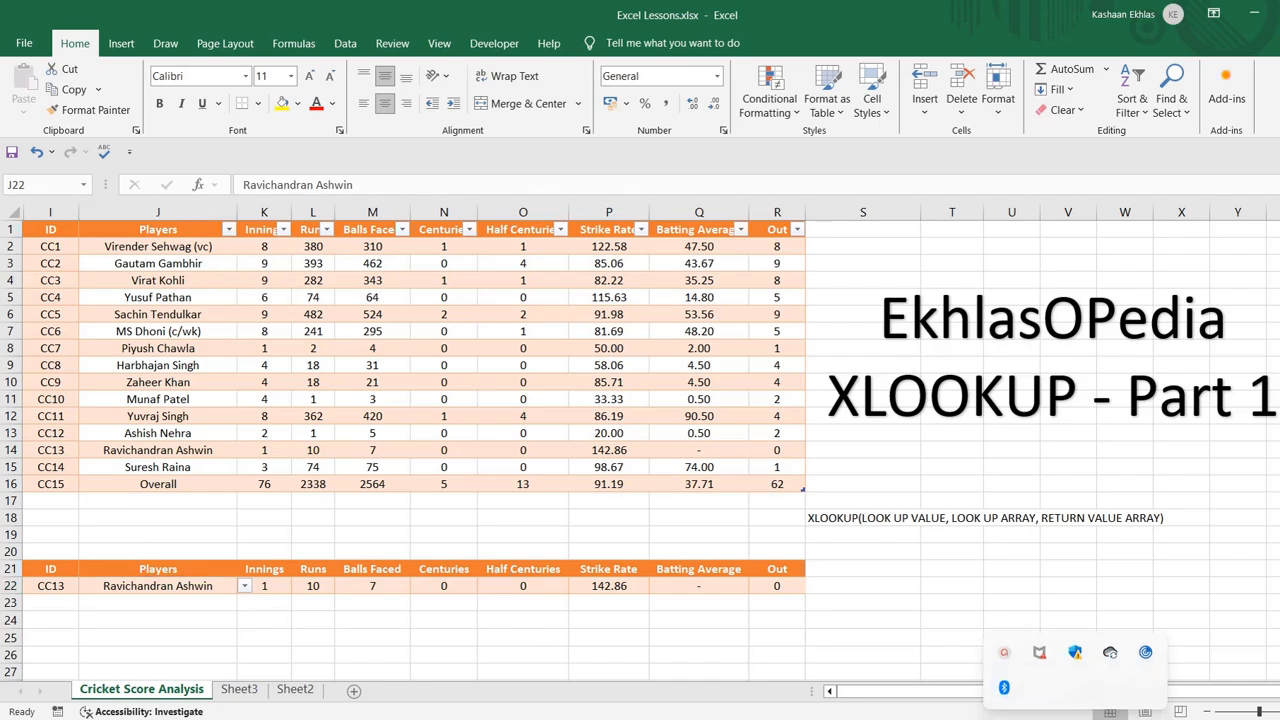